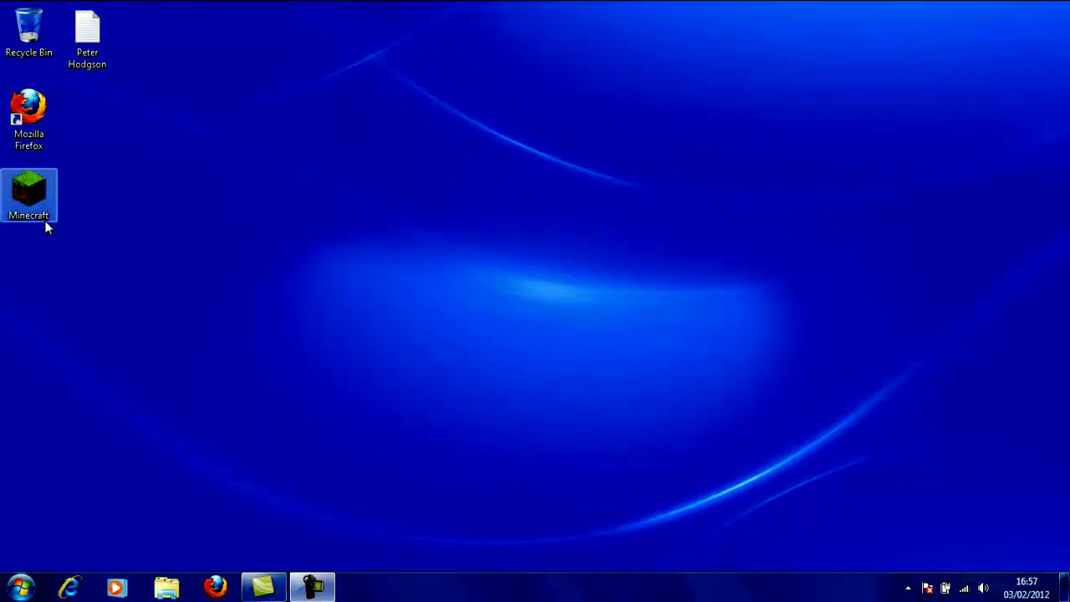
# Open the desktop text document containing the javaw launch command and move its window higher on the desktop.
pyautogui.doubleClick(79, 67)
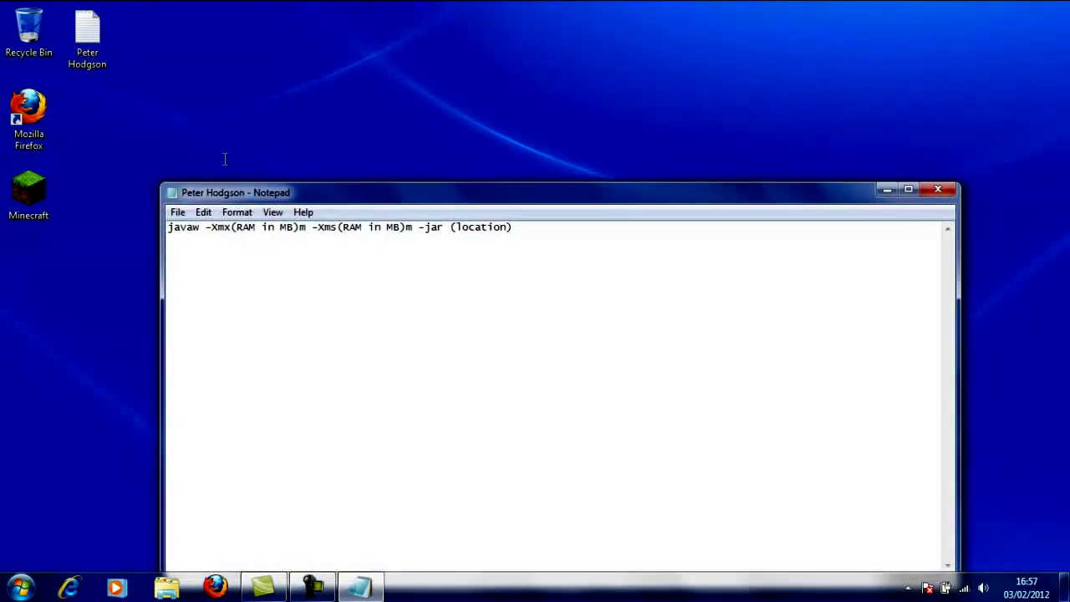
pyautogui.moveTo(535, 227); pyautogui.dragTo(136, 259)
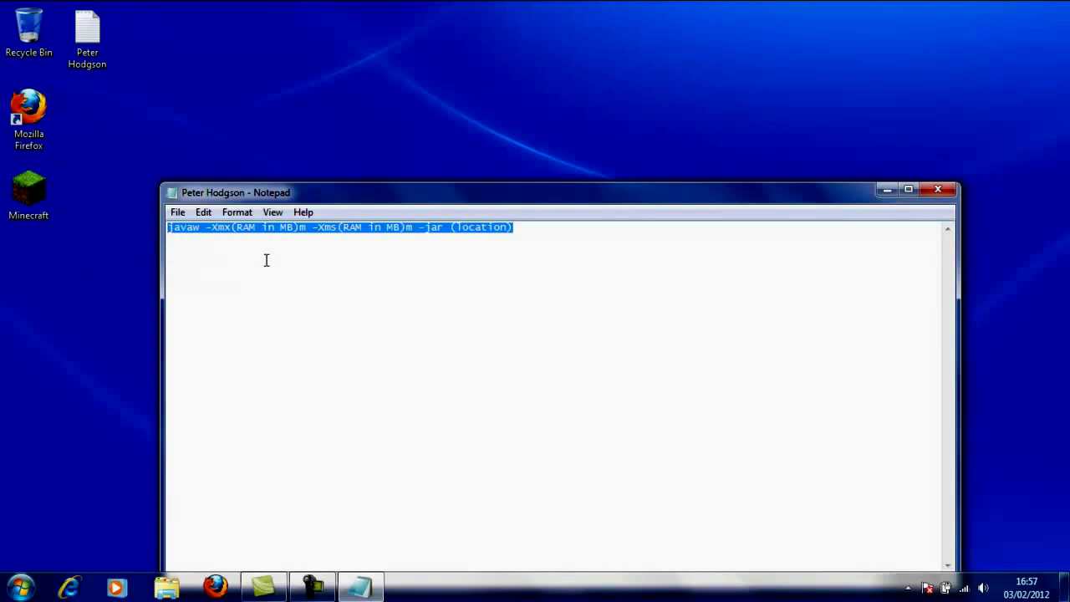
pyautogui.click(348, 285)
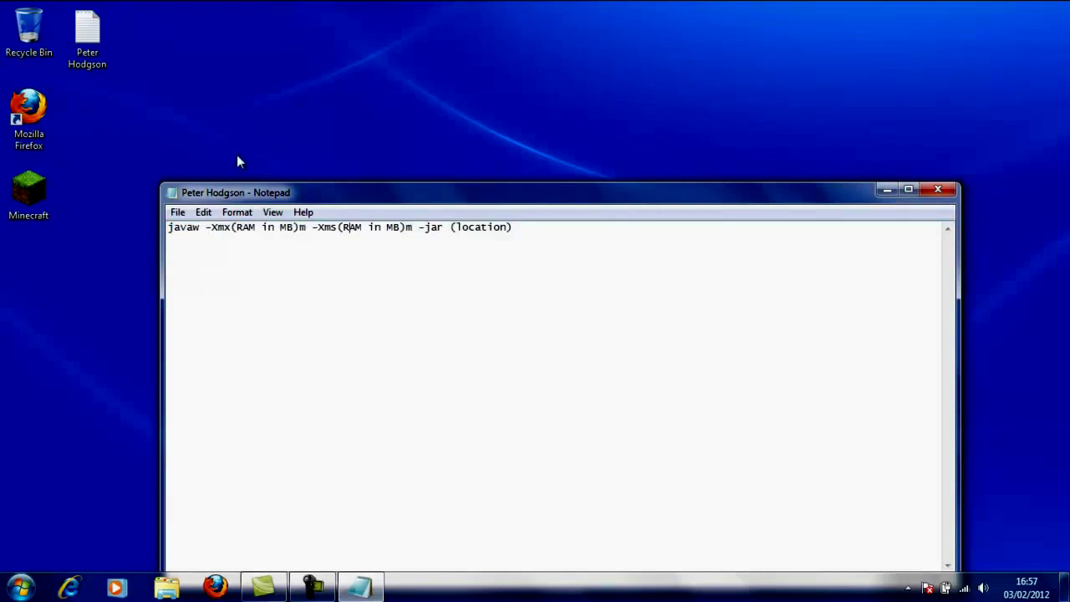
pyautogui.moveTo(35, 189)
pyautogui.mouseDown()
pyautogui.moveTo(73, 168)
pyautogui.moveTo(41, 195)
pyautogui.mouseUp()
pyautogui.click(121, 158)
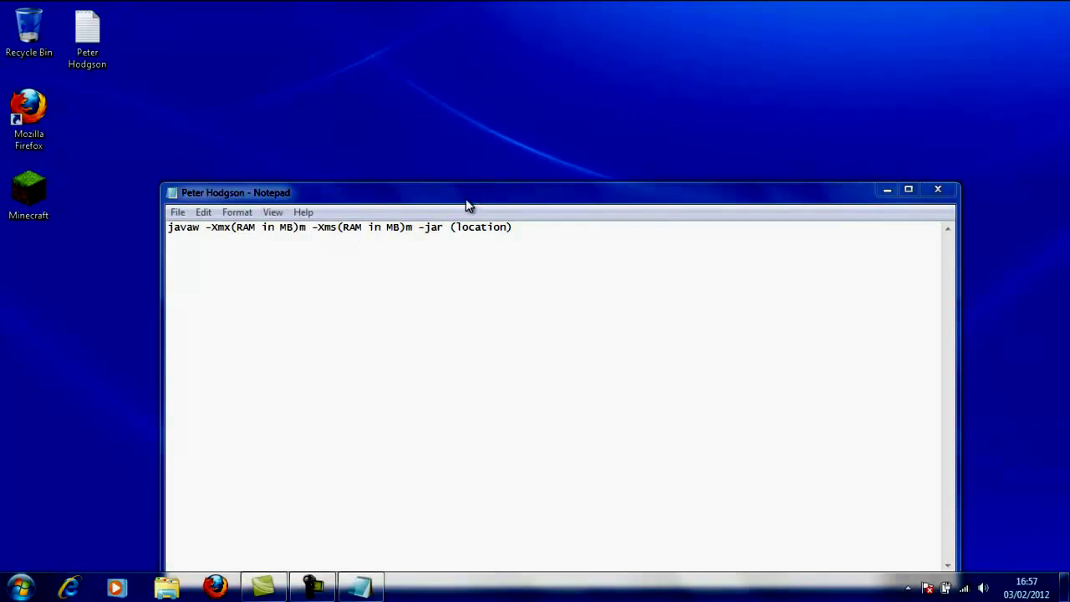
pyautogui.moveTo(468, 203); pyautogui.dragTo(460, 131)
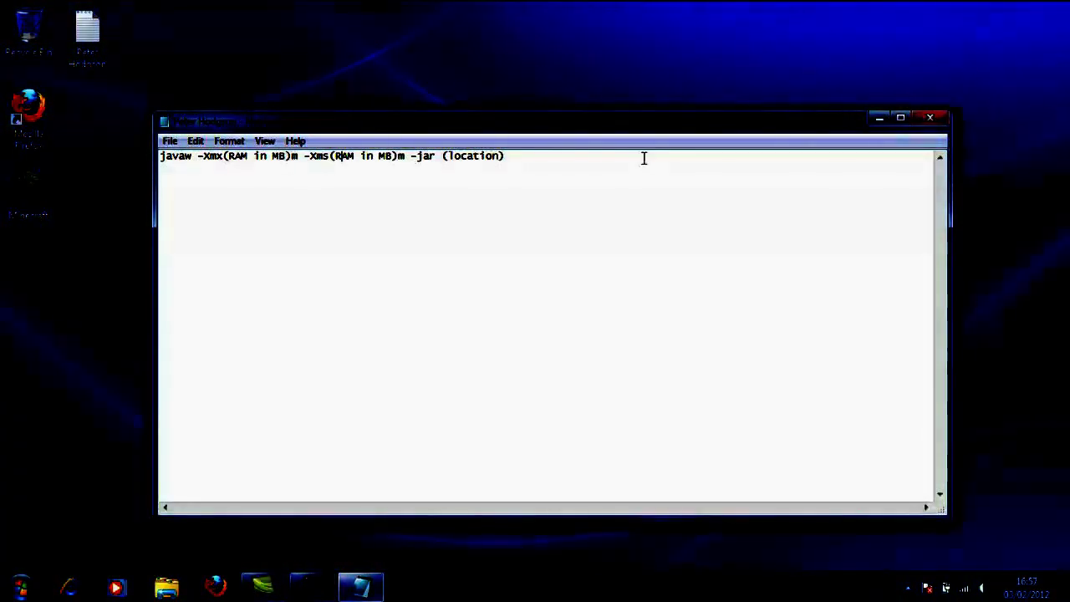
# Highlight the launch command line and its first (RAM in MB) placeholder for review.
pyautogui.moveTo(643, 158); pyautogui.dragTo(159, 156)
pyautogui.click(628, 181)
pyautogui.click(308, 175)
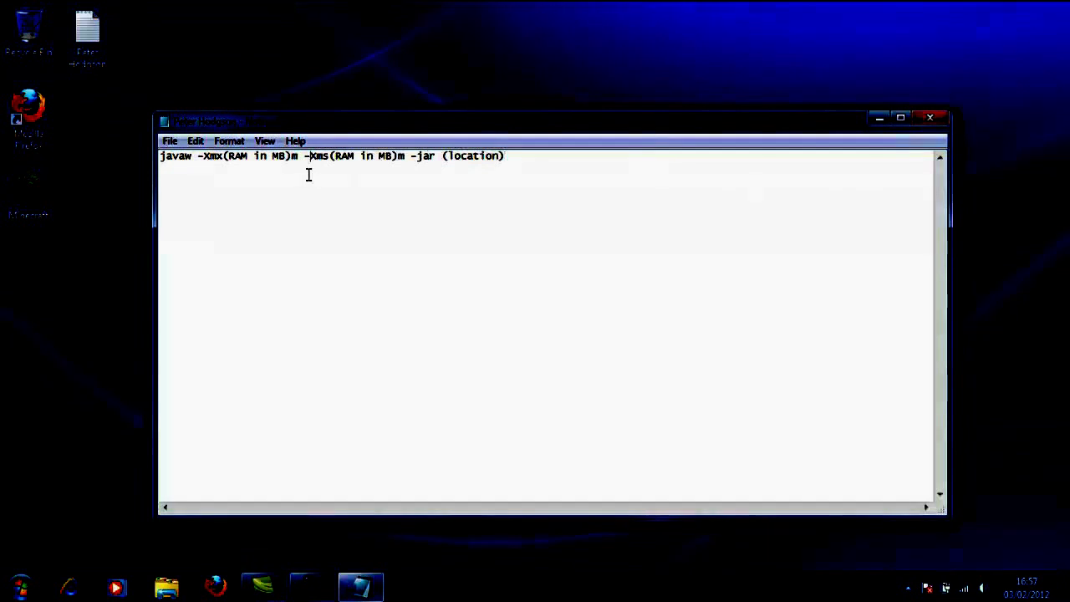
pyautogui.moveTo(288, 156); pyautogui.dragTo(228, 156)
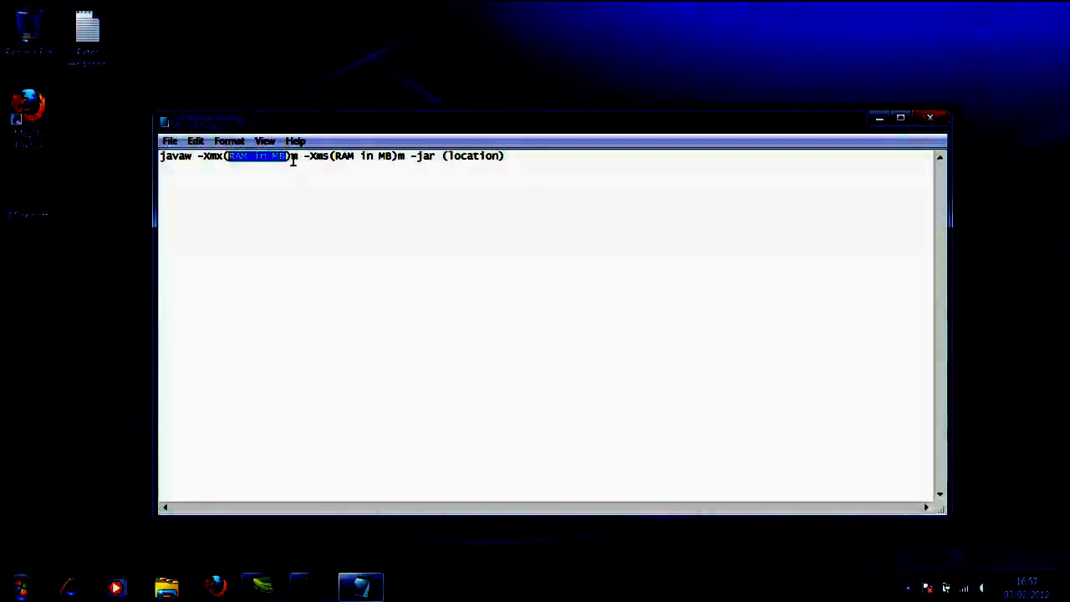
pyautogui.moveTo(293, 159); pyautogui.dragTo(227, 168)
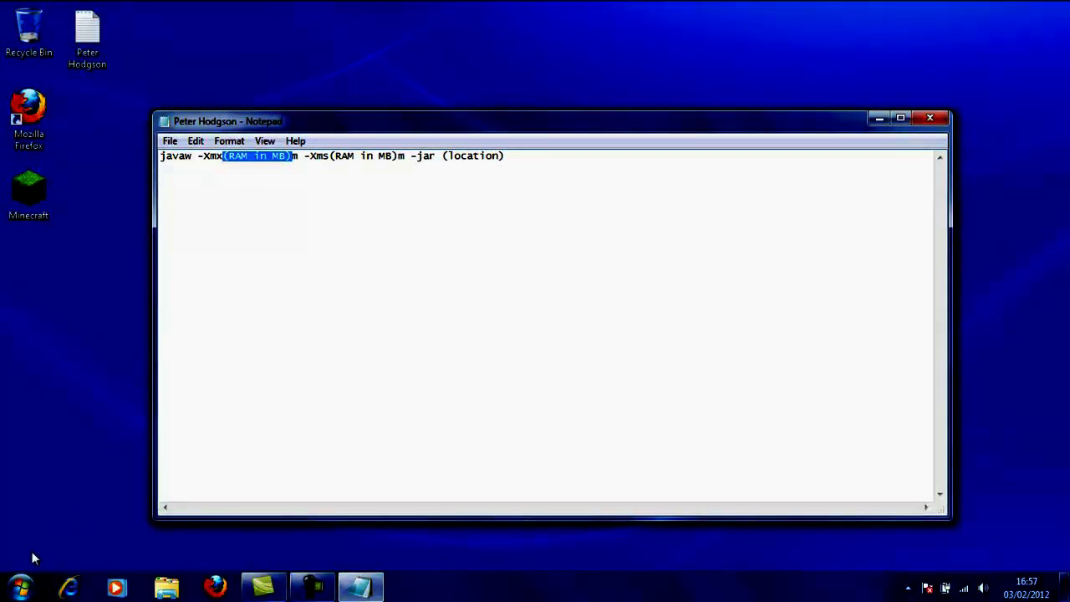
# Find and open Calculator, and place its window below the launch command so the text stays readable.
pyautogui.click(21, 587)
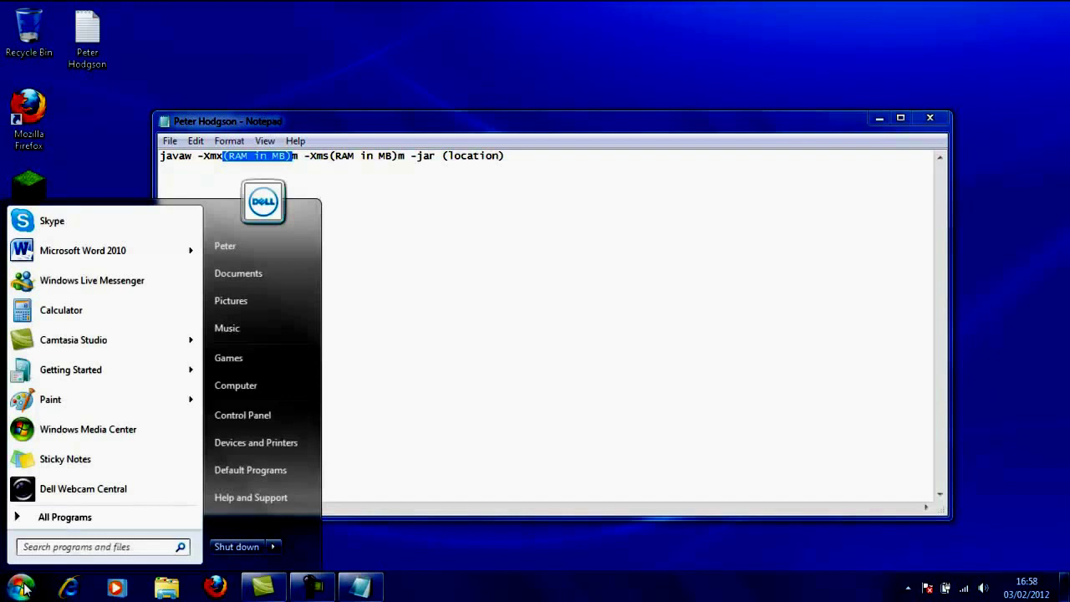
pyautogui.write('calcu')
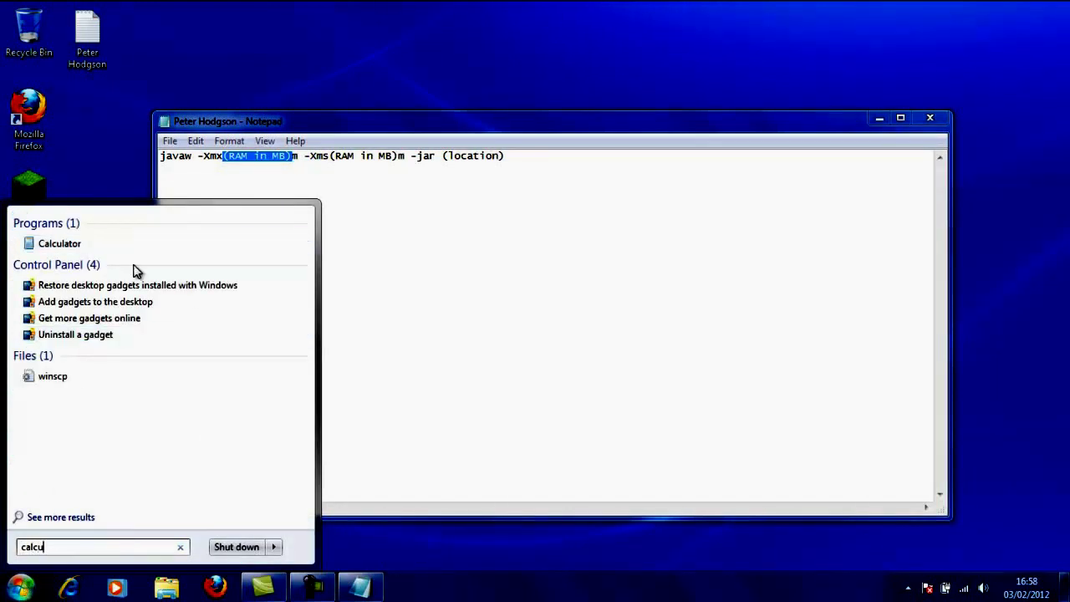
pyautogui.click(158, 243)
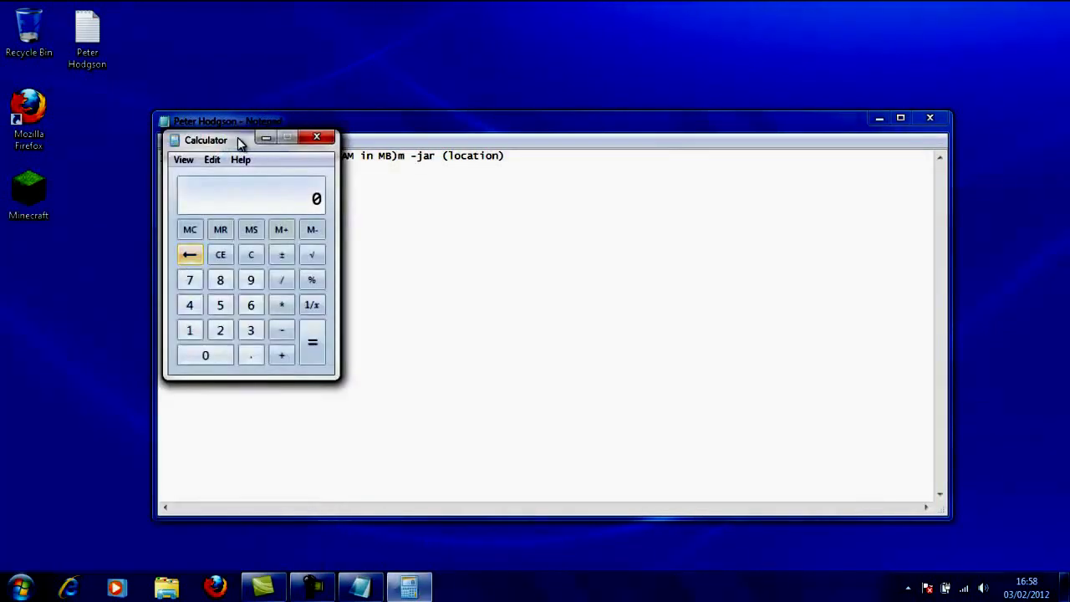
pyautogui.moveTo(239, 139); pyautogui.dragTo(354, 212)
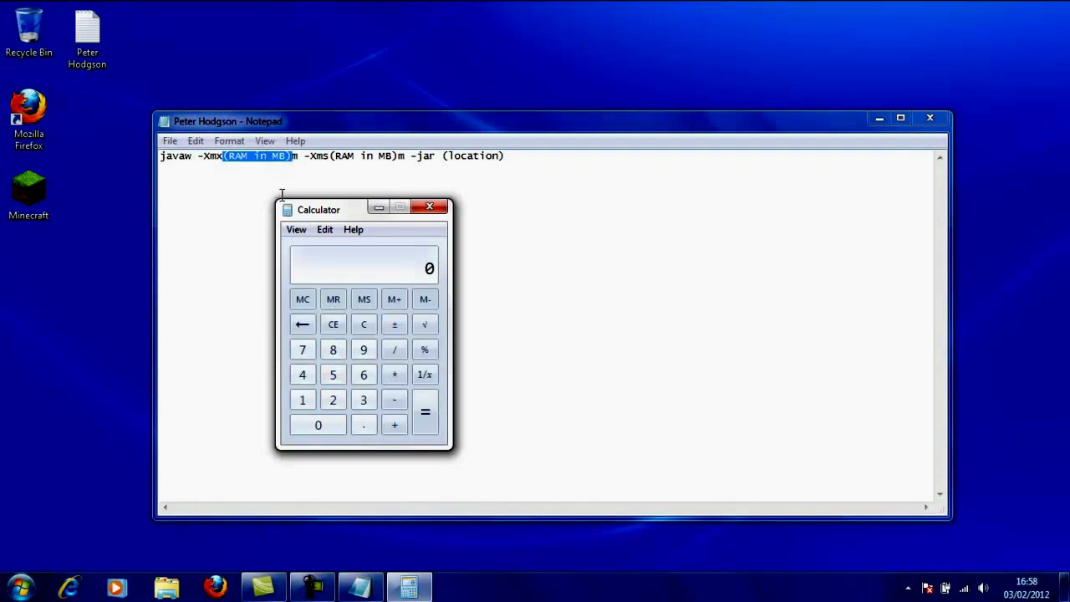
# Convert 4 GB of RAM to megabytes by calculating 4 * 1024.
pyautogui.click(309, 378)
pyautogui.click(393, 375)
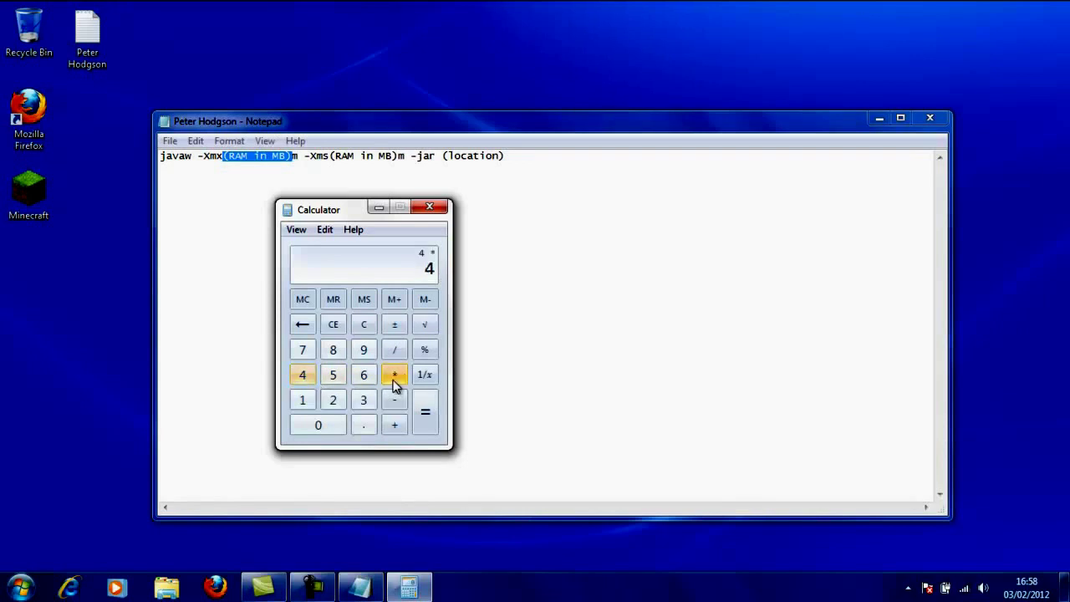
pyautogui.click(307, 401)
pyautogui.click(322, 427)
pyautogui.click(332, 403)
pyautogui.click(311, 376)
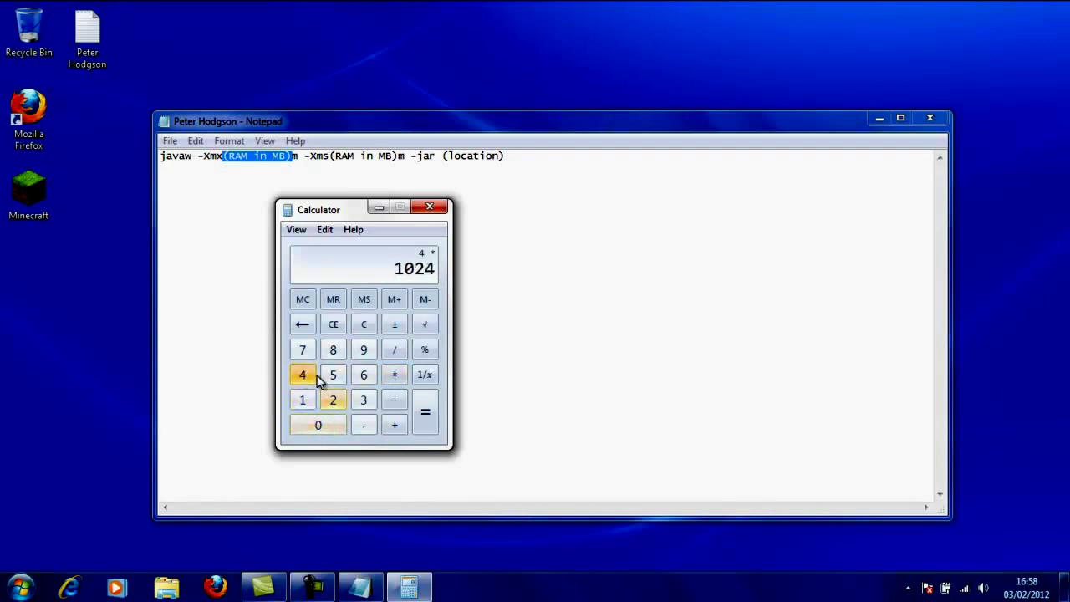
pyautogui.click(426, 410)
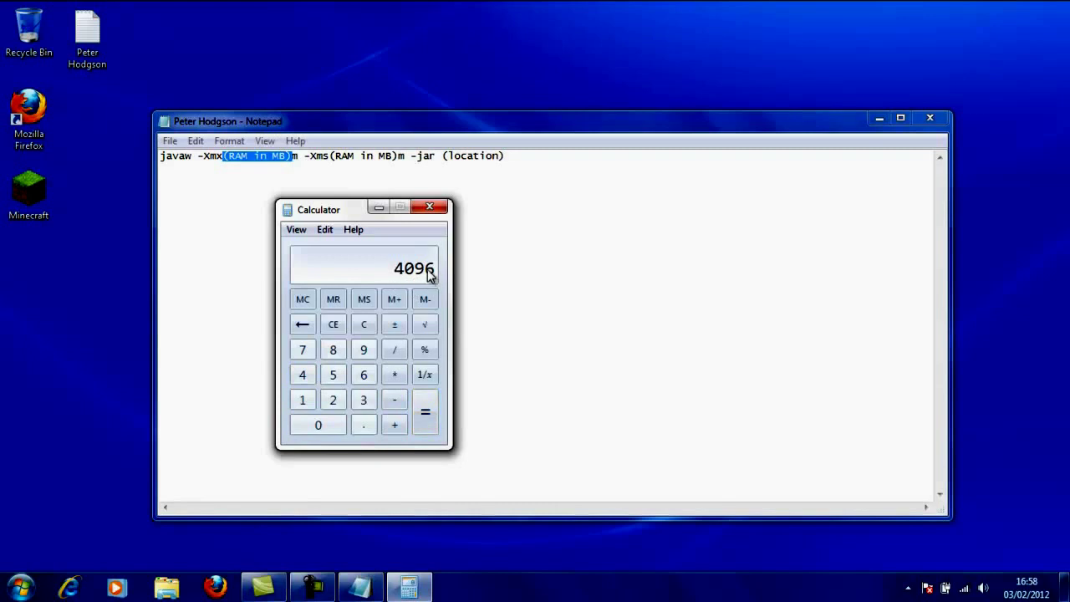
# Convert 6 GB of RAM to megabytes by calculating 6 * 1024.
pyautogui.click(363, 375)
pyautogui.click(390, 379)
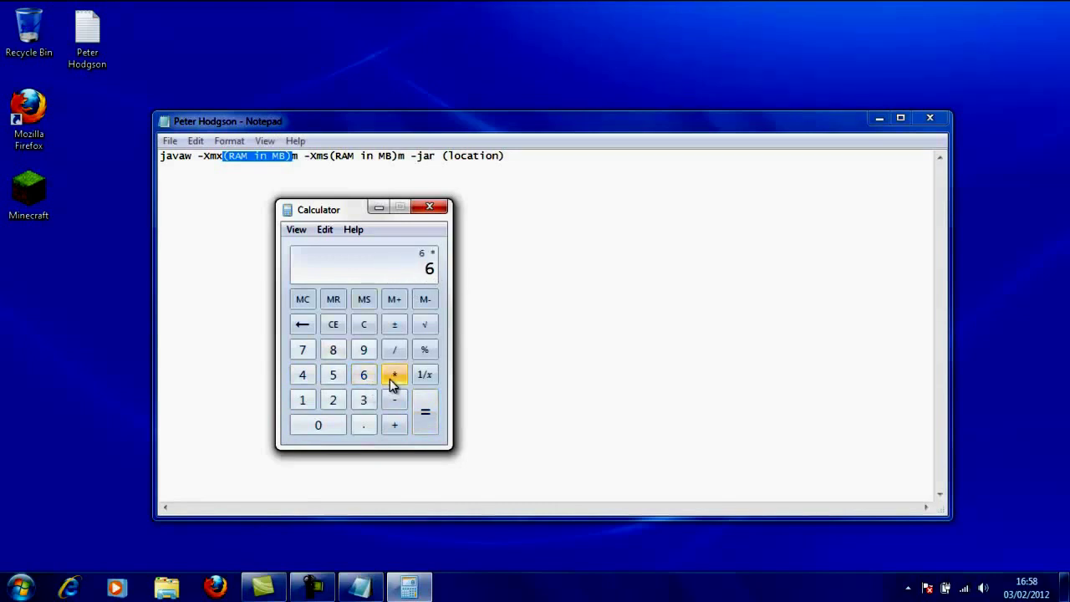
pyautogui.click(306, 403)
pyautogui.click(318, 424)
pyautogui.click(332, 401)
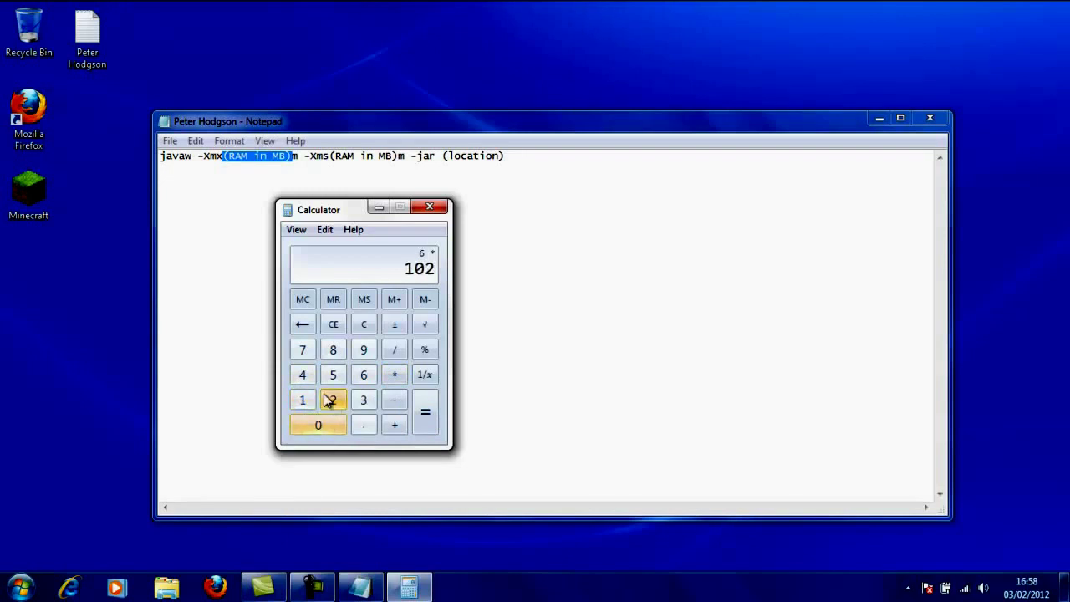
pyautogui.click(301, 378)
pyautogui.click(435, 424)
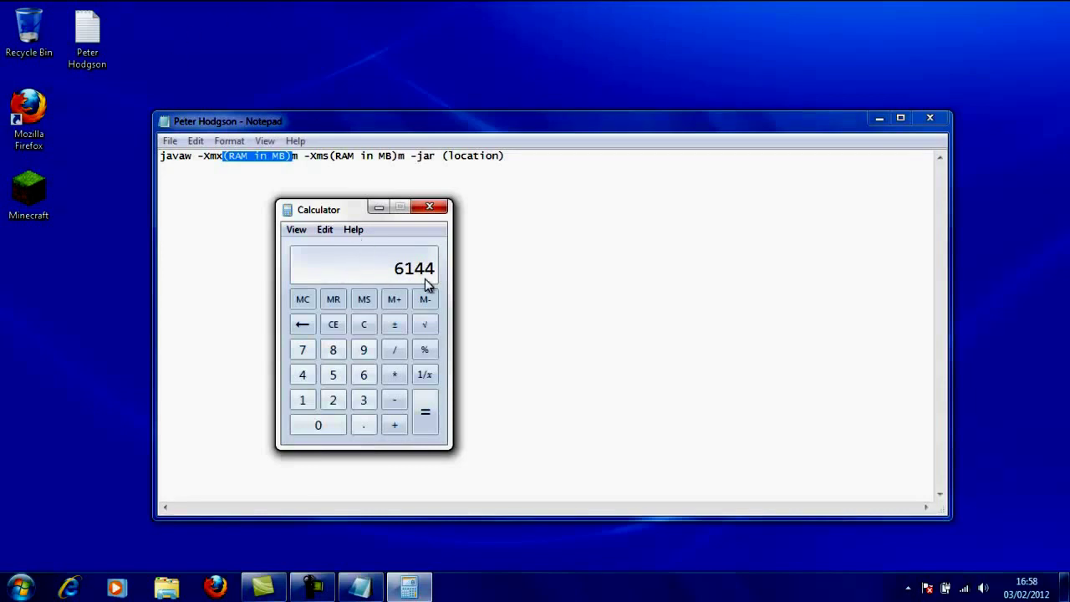
# Replace both (RAM in MB) placeholders in the launch command with 6144 and close Calculator.
pyautogui.click(285, 161)
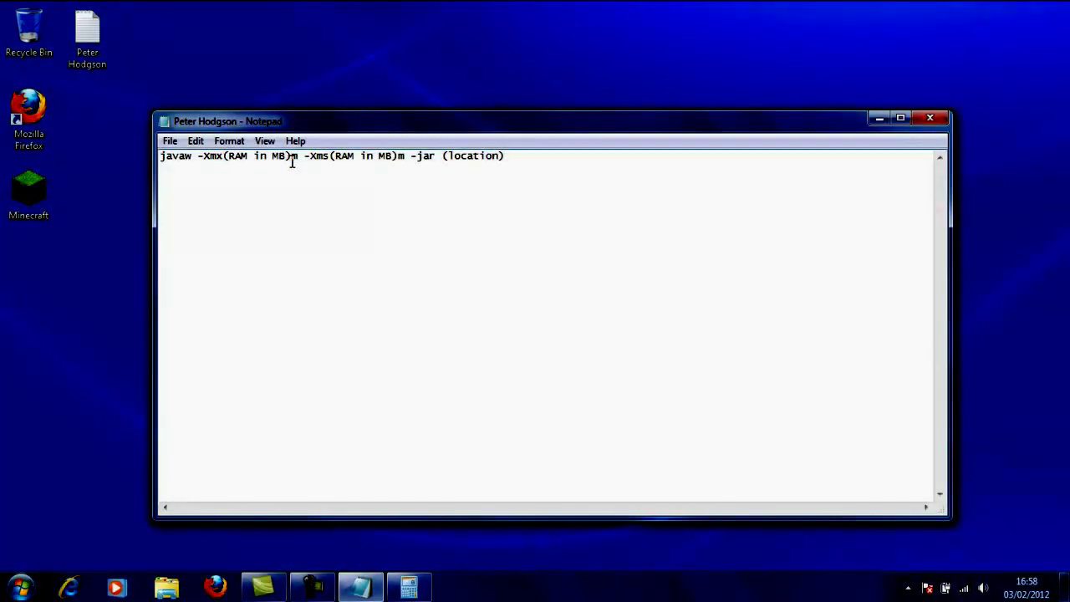
pyautogui.moveTo(294, 159); pyautogui.dragTo(225, 165)
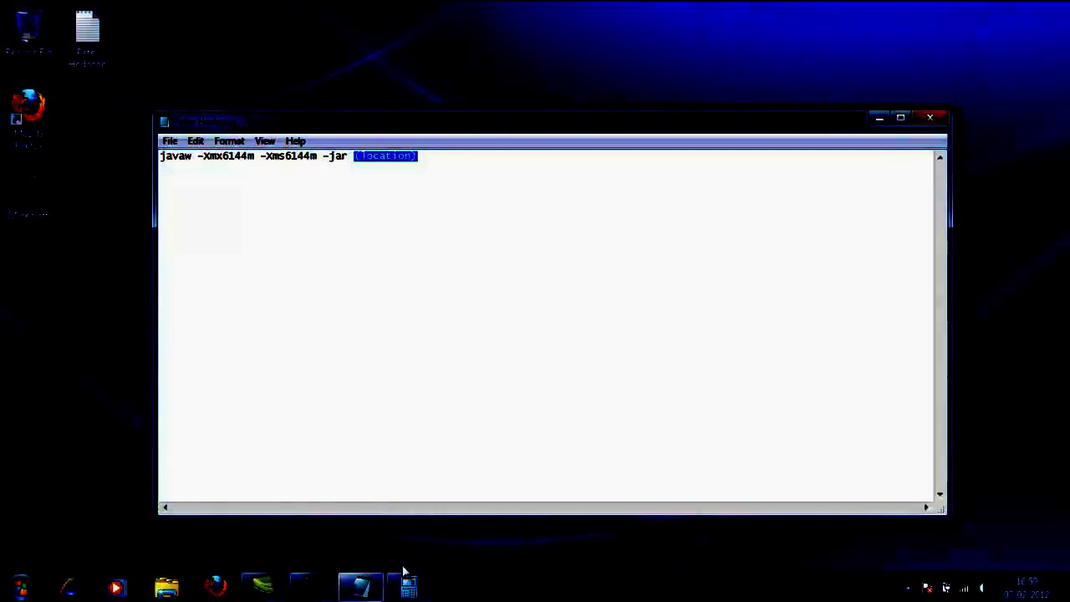
pyautogui.rightClick(404, 581)
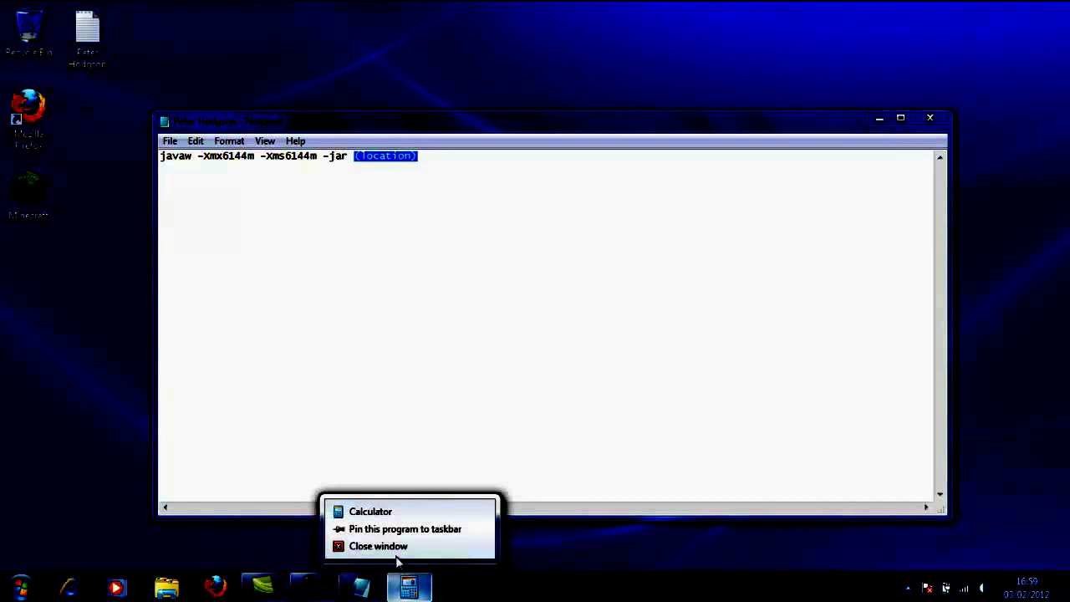
pyautogui.click(396, 552)
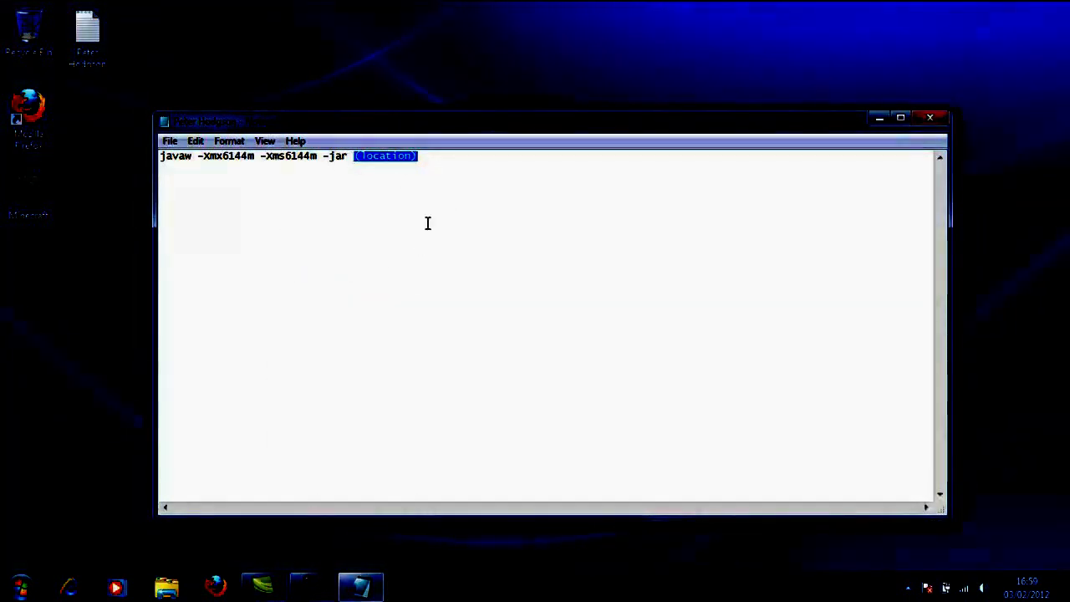
# Open the Desktop folder inside the personal user folder and copy its full path.
pyautogui.click(52, 207)
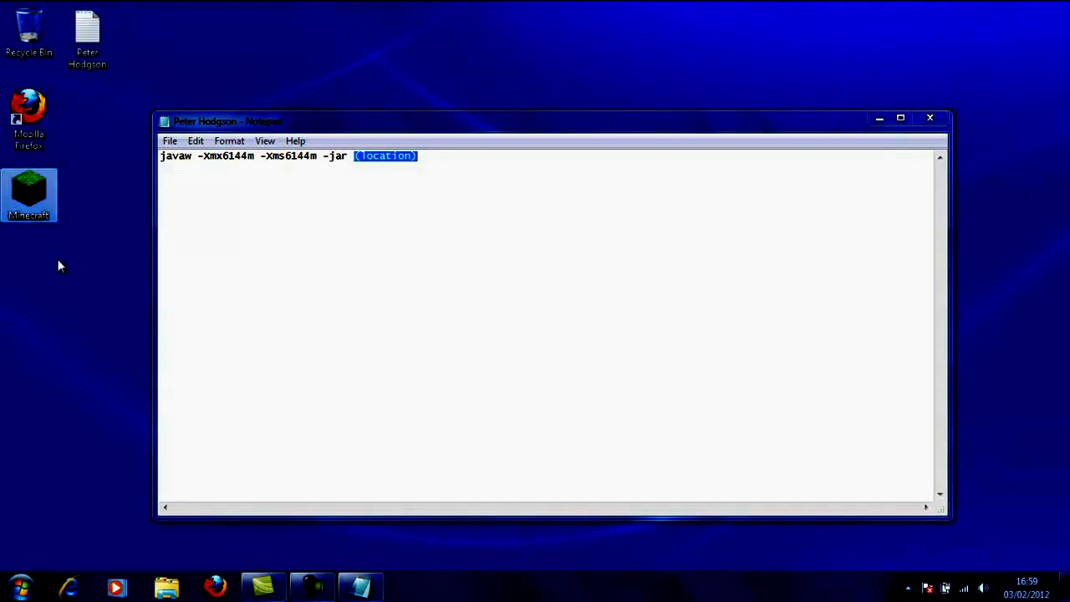
pyautogui.hotkey('alt', 'Tab')
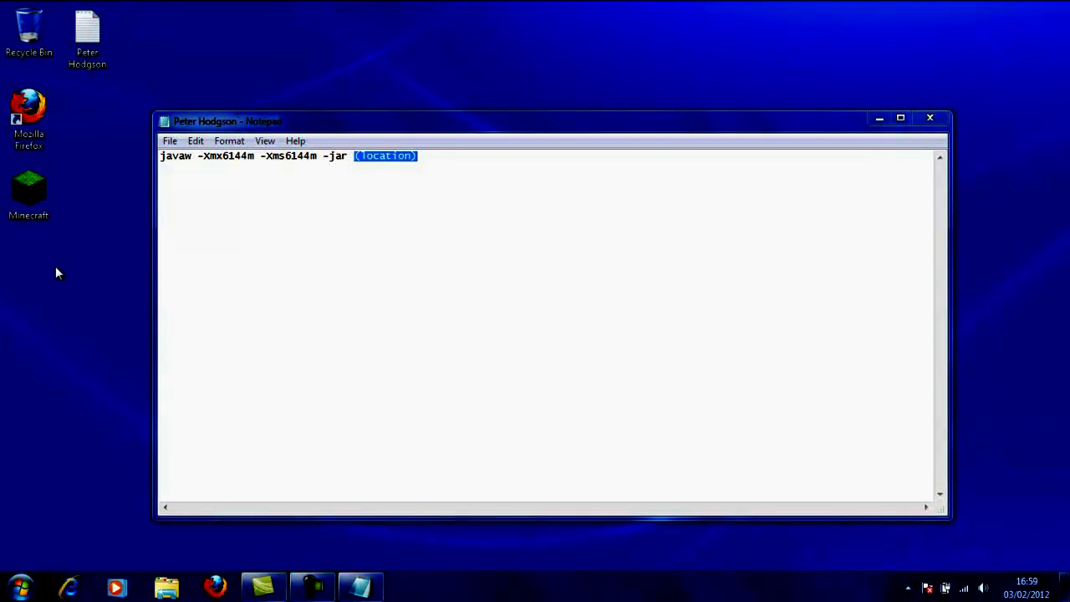
pyautogui.click(7, 591)
pyautogui.click(236, 250)
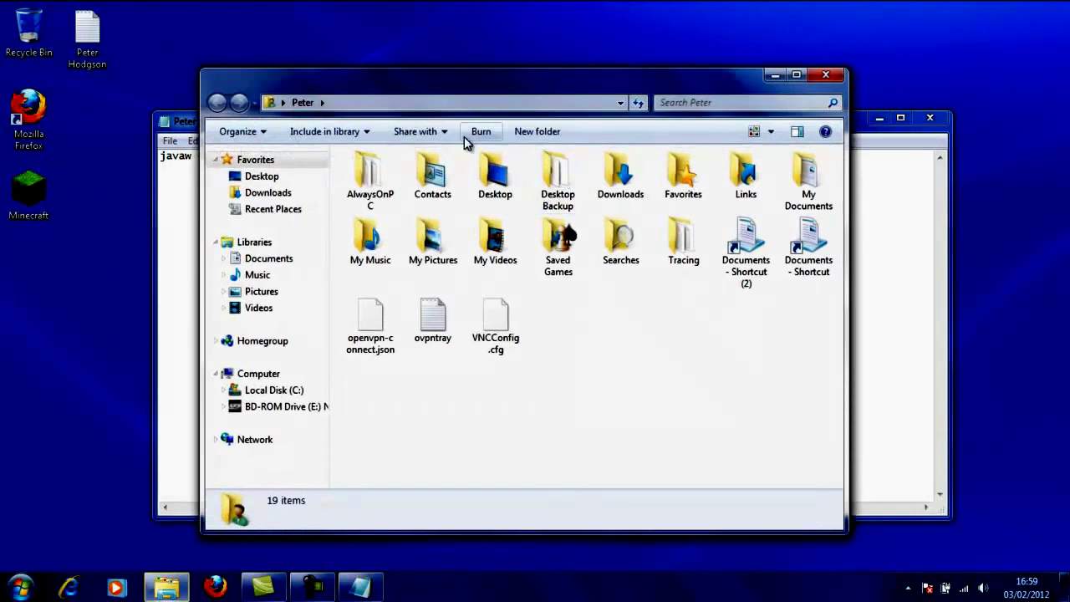
pyautogui.doubleClick(473, 192)
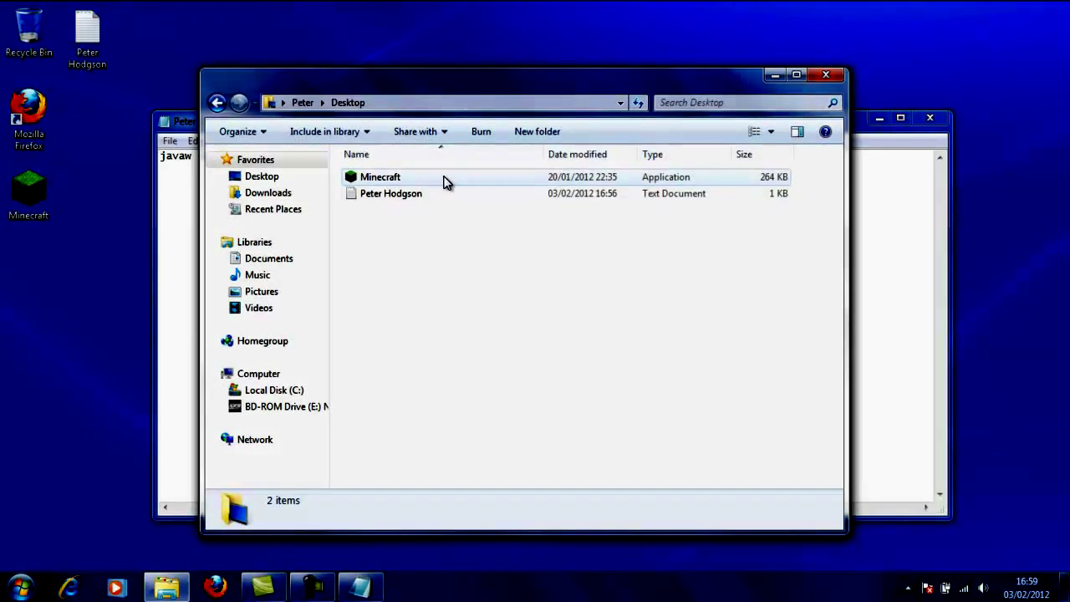
pyautogui.click(418, 101)
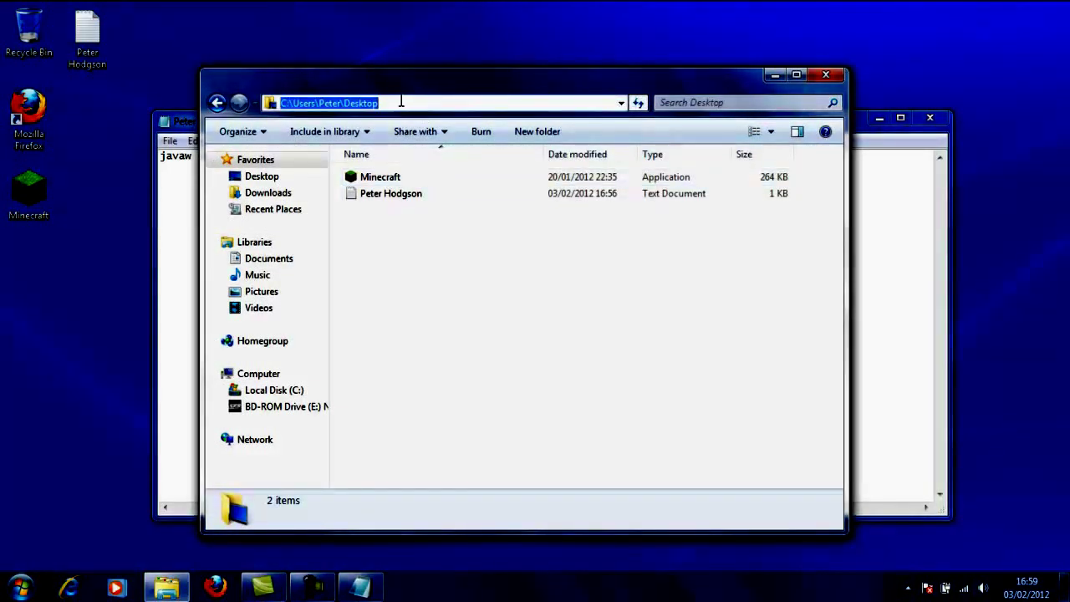
pyautogui.rightClick(393, 102)
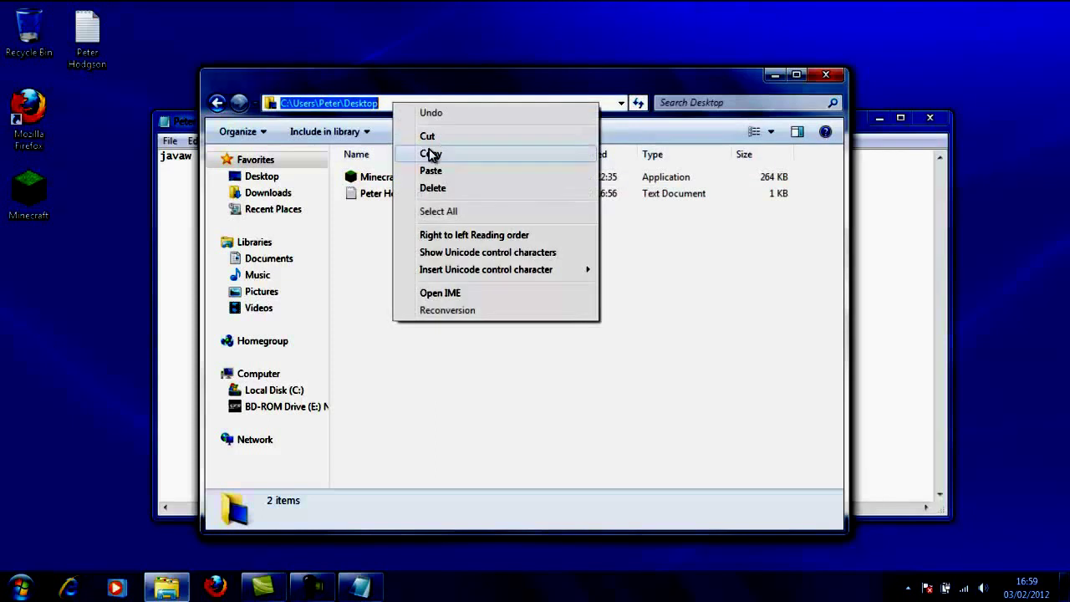
pyautogui.click(431, 152)
# Replace the (location) placeholder in Notepad with the copied Desktop path followed by \Minecraft.exe.
pyautogui.click(893, 312)
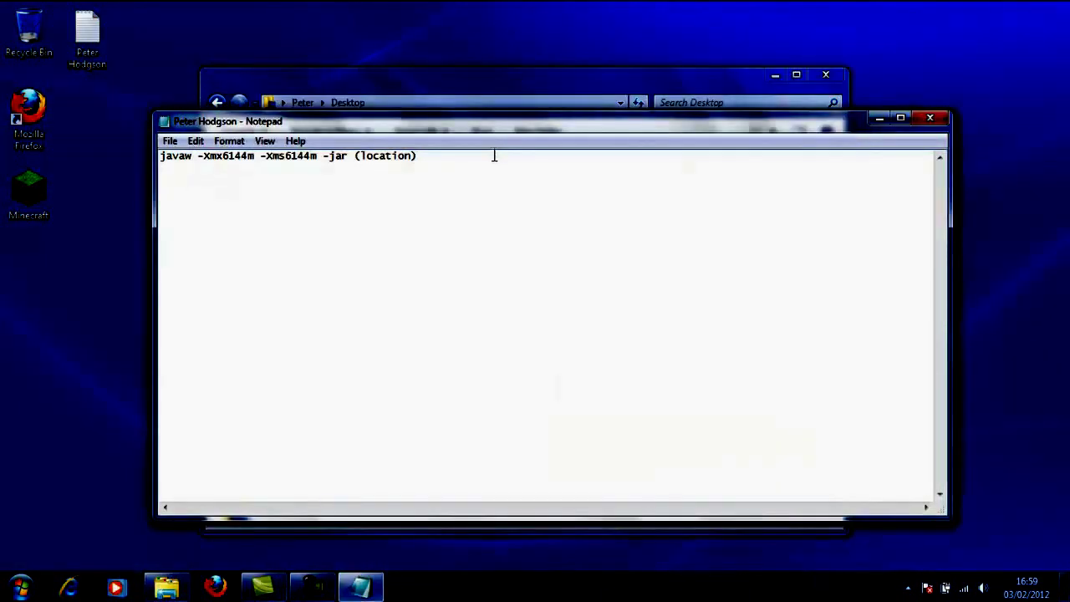
pyautogui.moveTo(418, 156); pyautogui.dragTo(357, 158)
pyautogui.hotkey('ctrl', 'v')
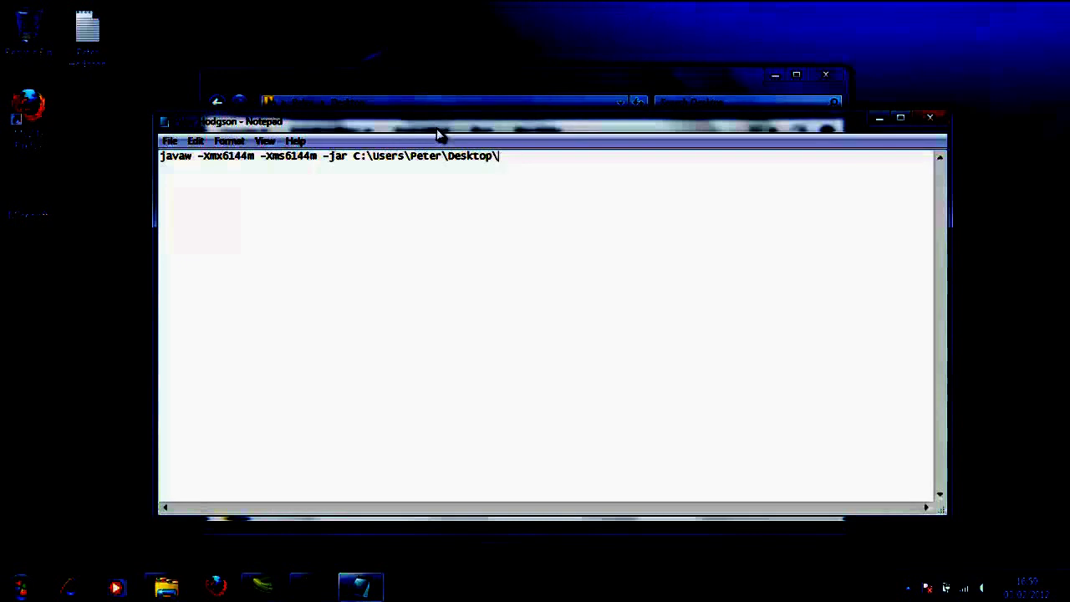
pyautogui.write('\\M1necraft.')
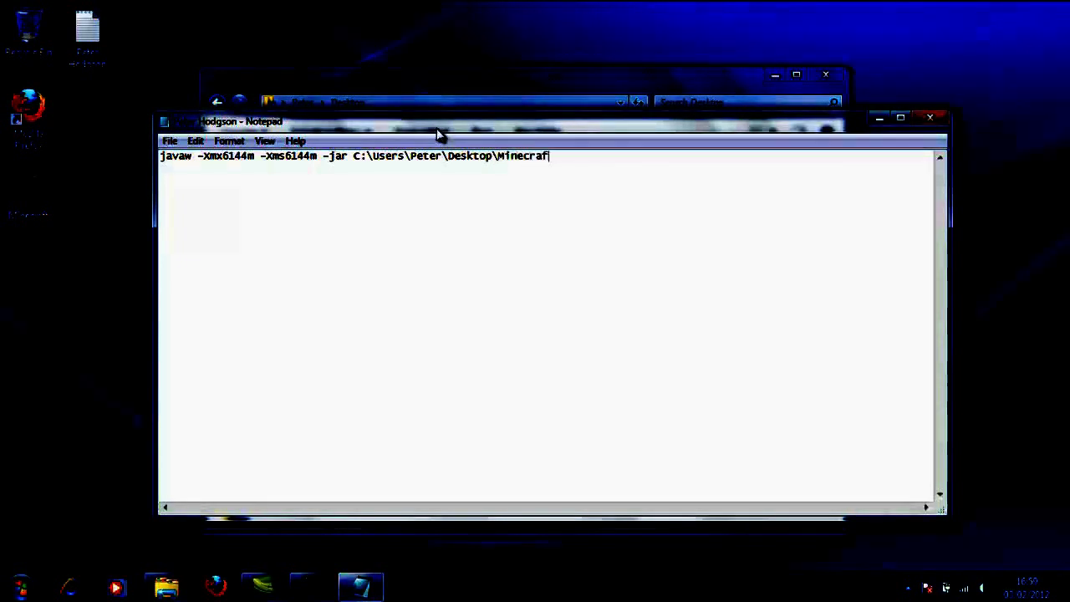
pyautogui.write('exe')
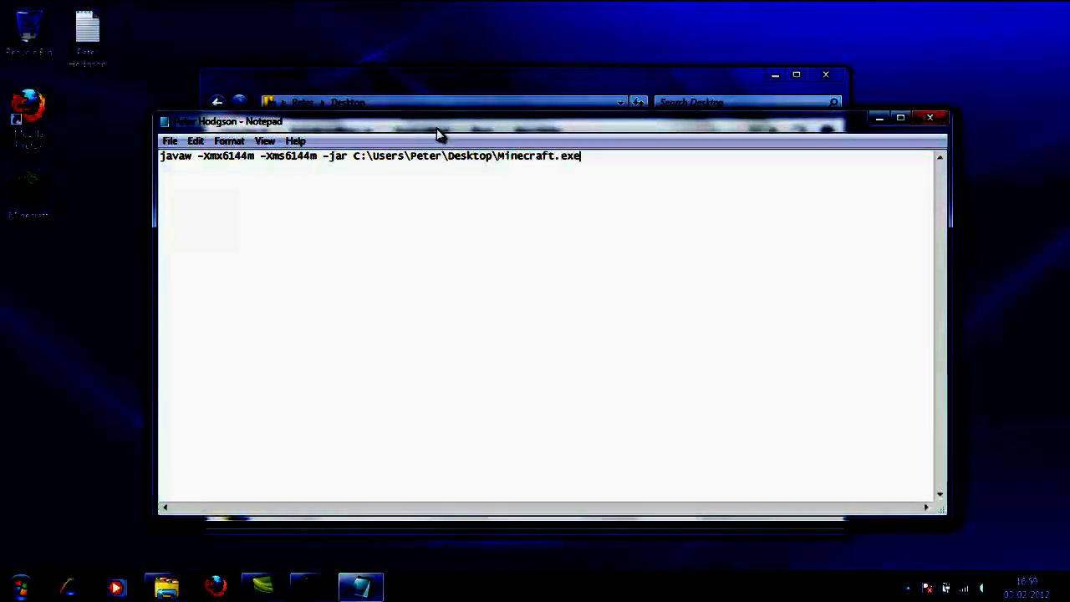
# Save the launch command to the desktop as Start Minecraft.bat with the file type All Files.
pyautogui.click(174, 142)
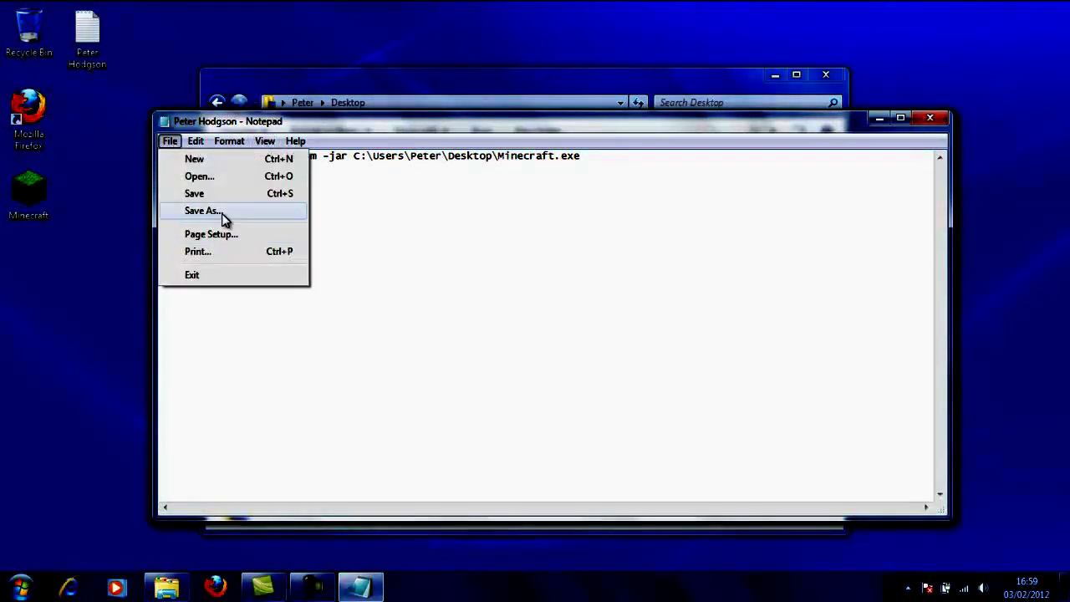
pyautogui.click(222, 214)
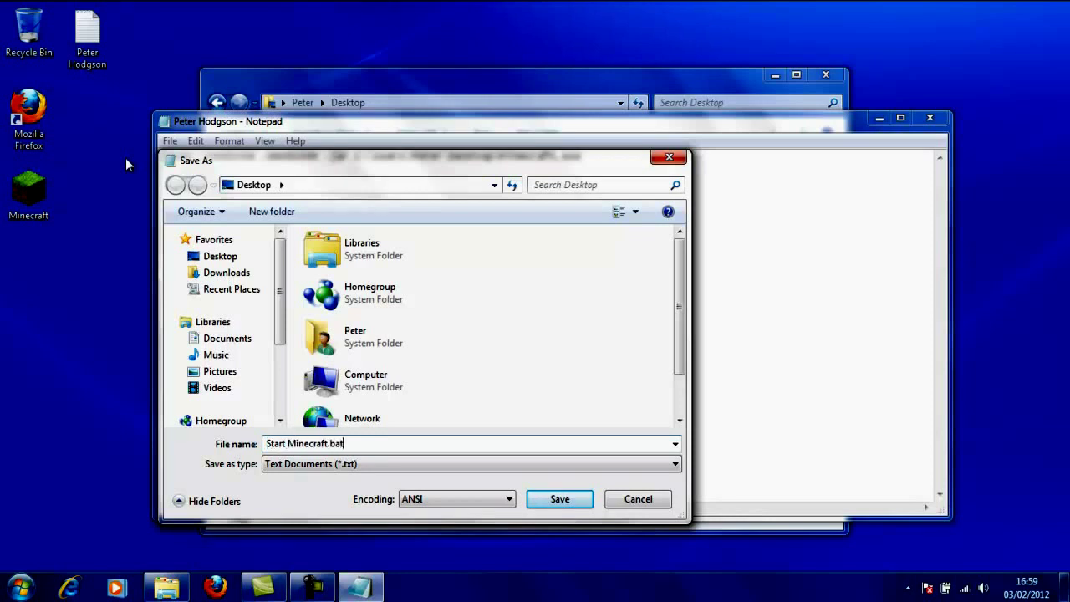
pyautogui.click(371, 466)
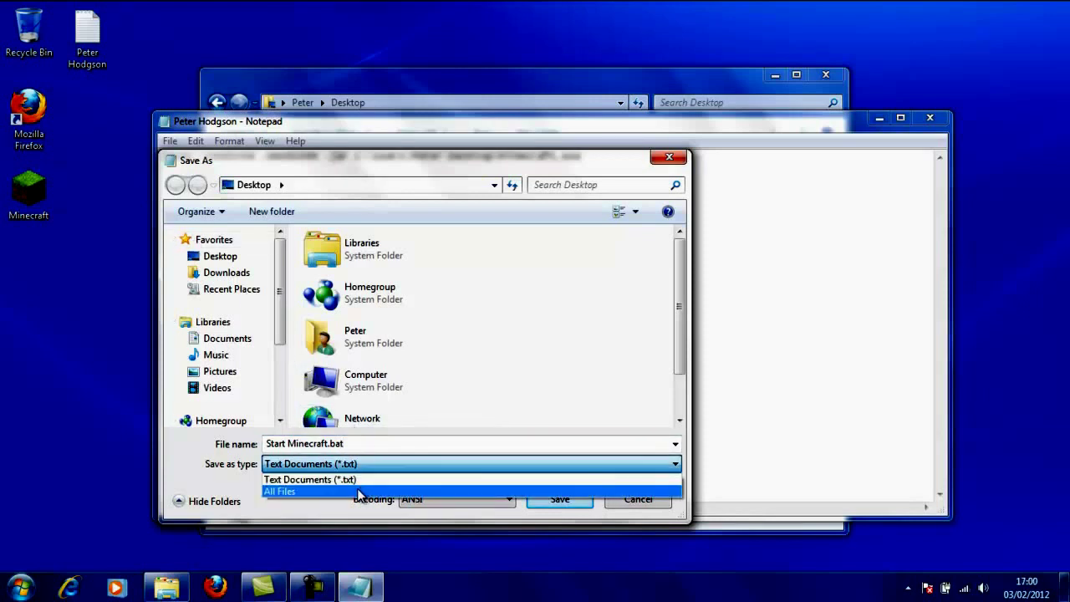
pyautogui.click(359, 492)
pyautogui.click(310, 466)
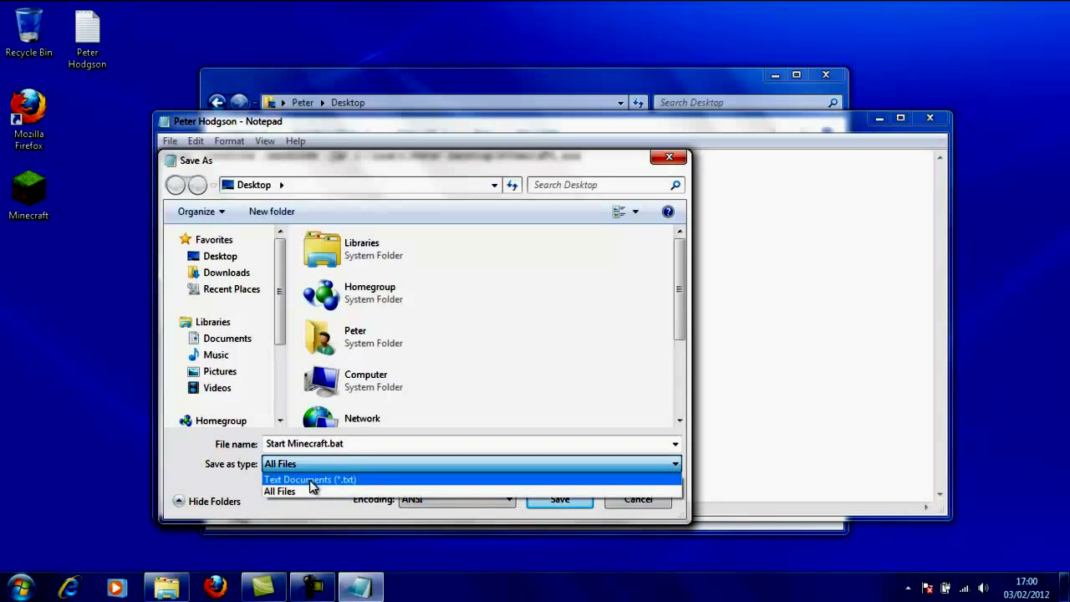
pyautogui.click(309, 494)
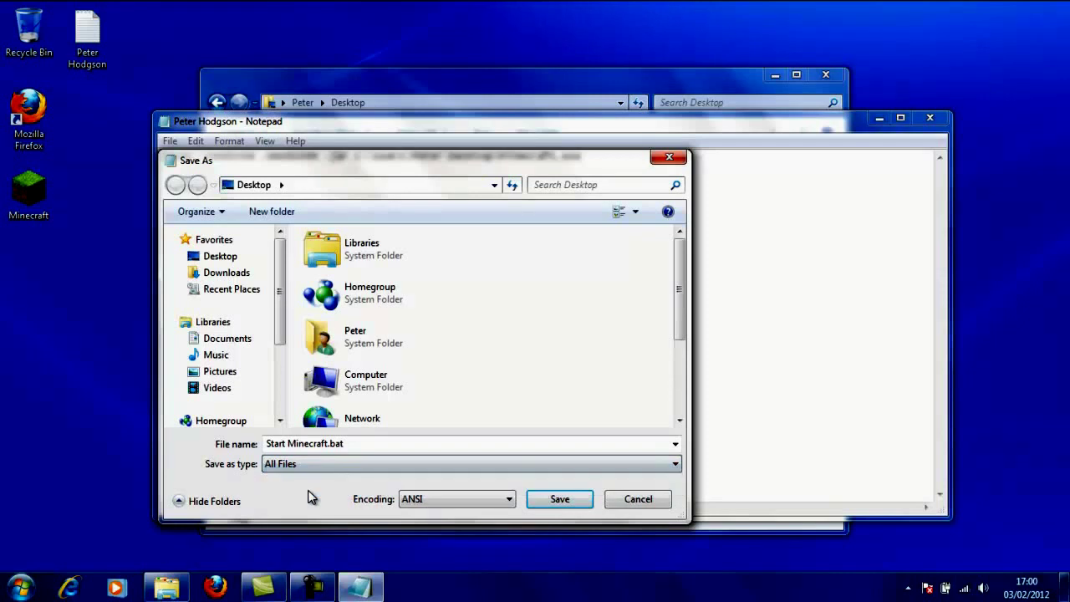
pyautogui.click(554, 500)
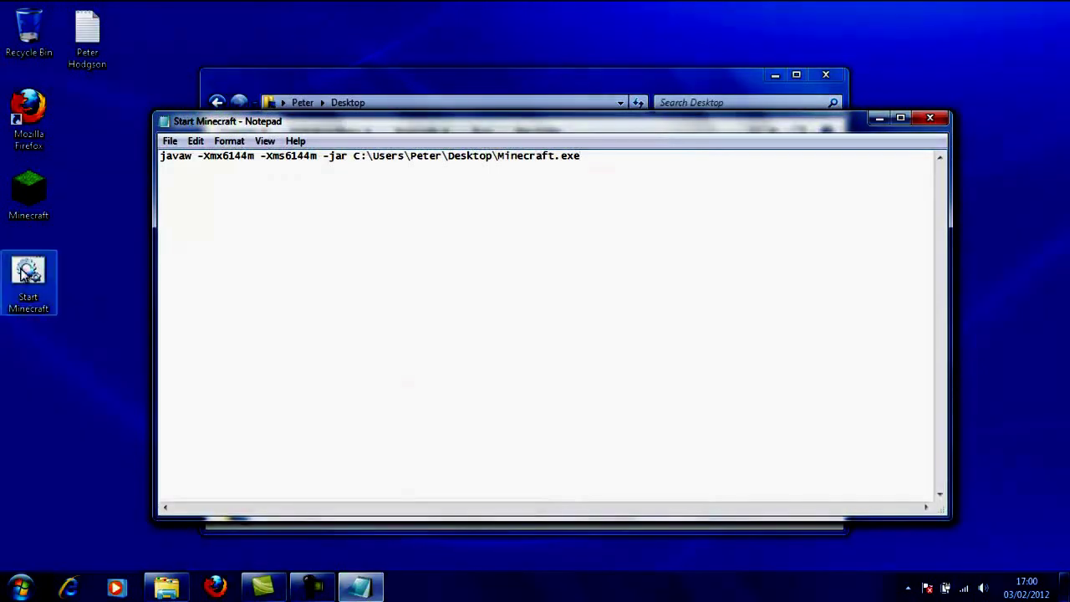
# Close Notepad and the Desktop folder window.
pyautogui.click(98, 254)
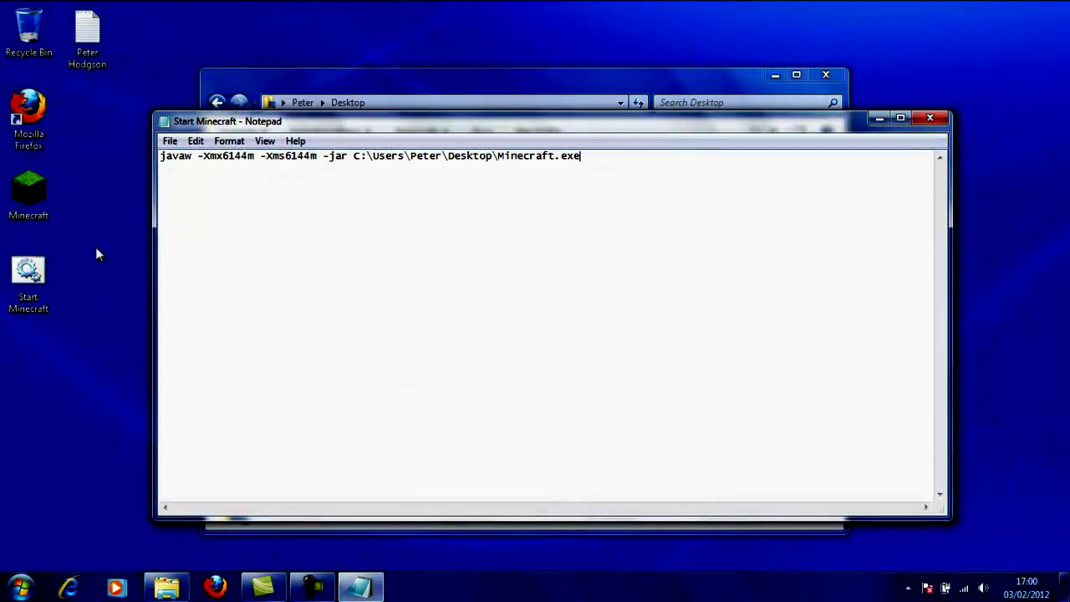
pyautogui.click(931, 119)
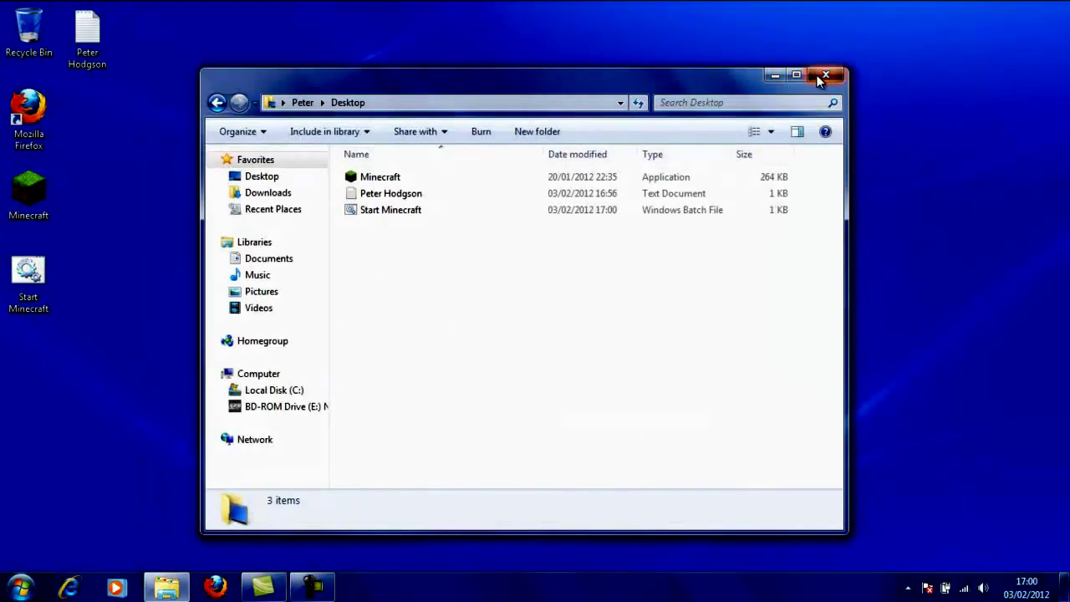
pyautogui.click(823, 74)
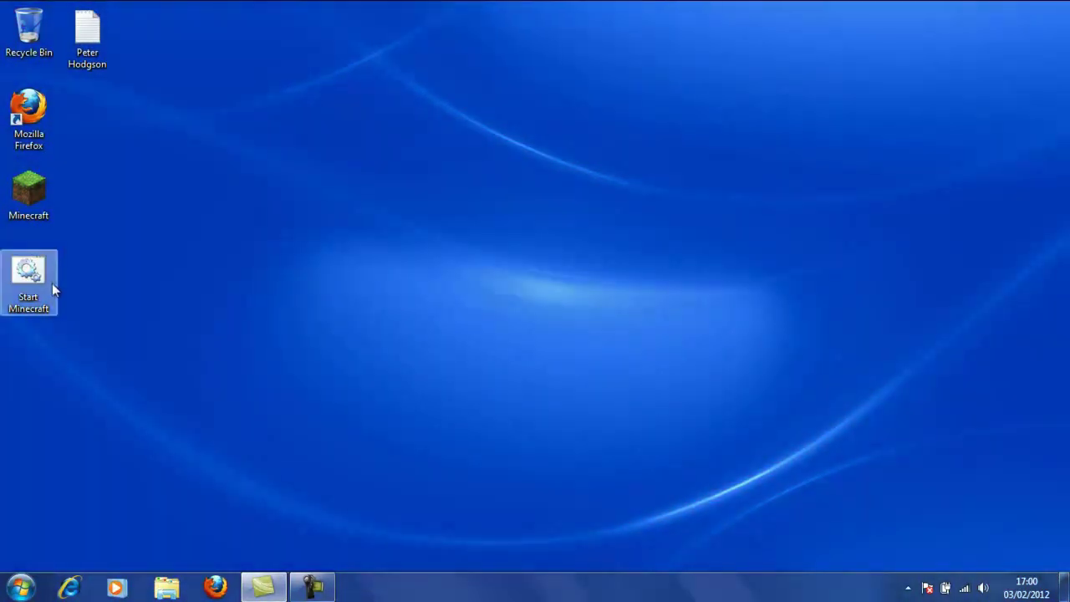
# Run the Start Minecraft batch file from the desktop and log in with the remembered account, maximizing the game window.
pyautogui.doubleClick(52, 284)
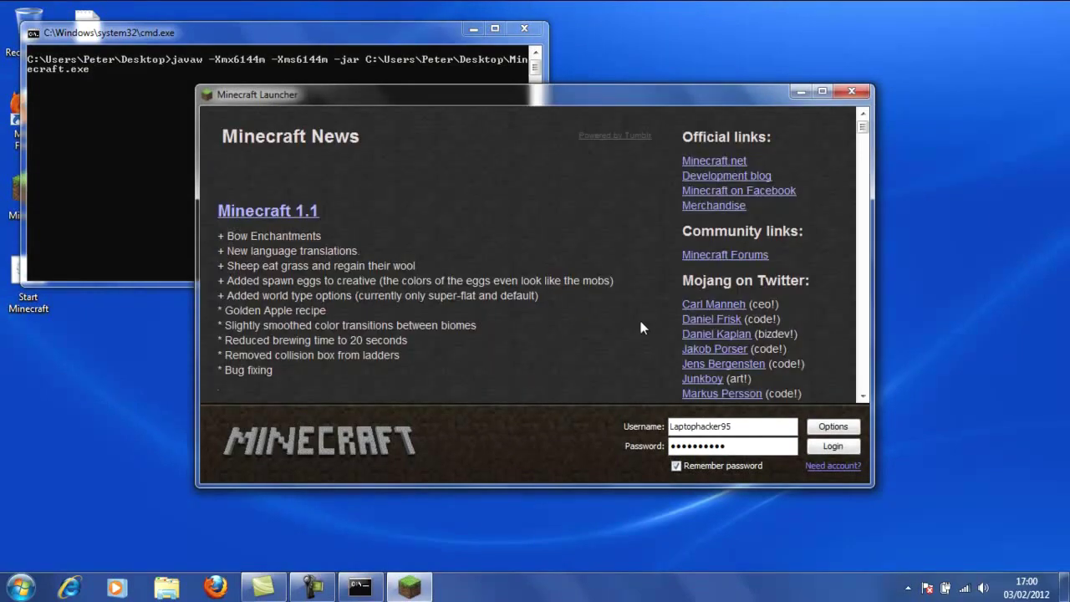
pyautogui.click(474, 31)
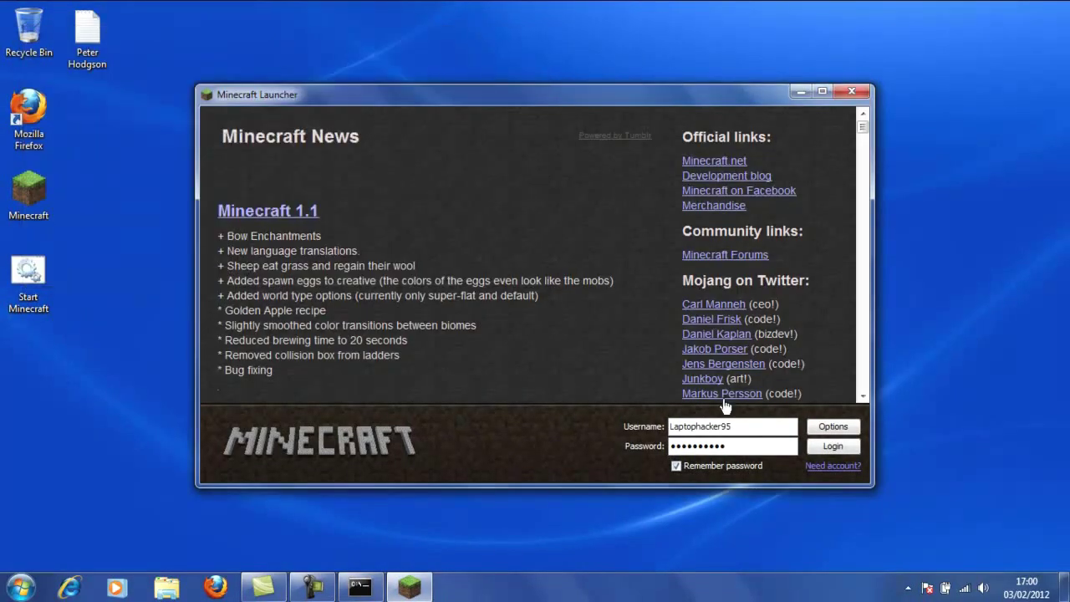
pyautogui.click(837, 451)
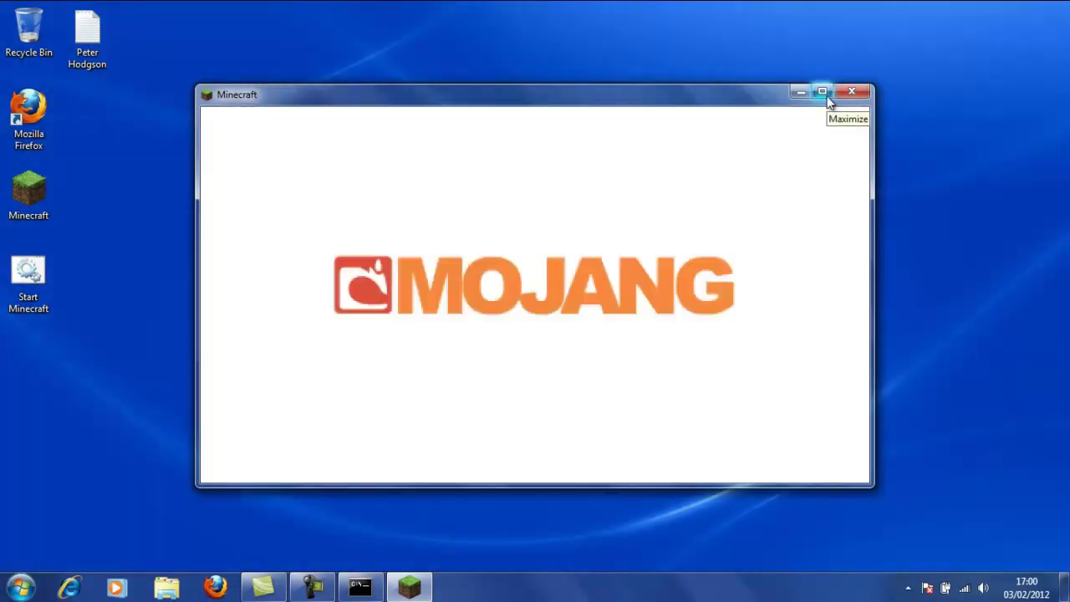
pyautogui.click(826, 96)
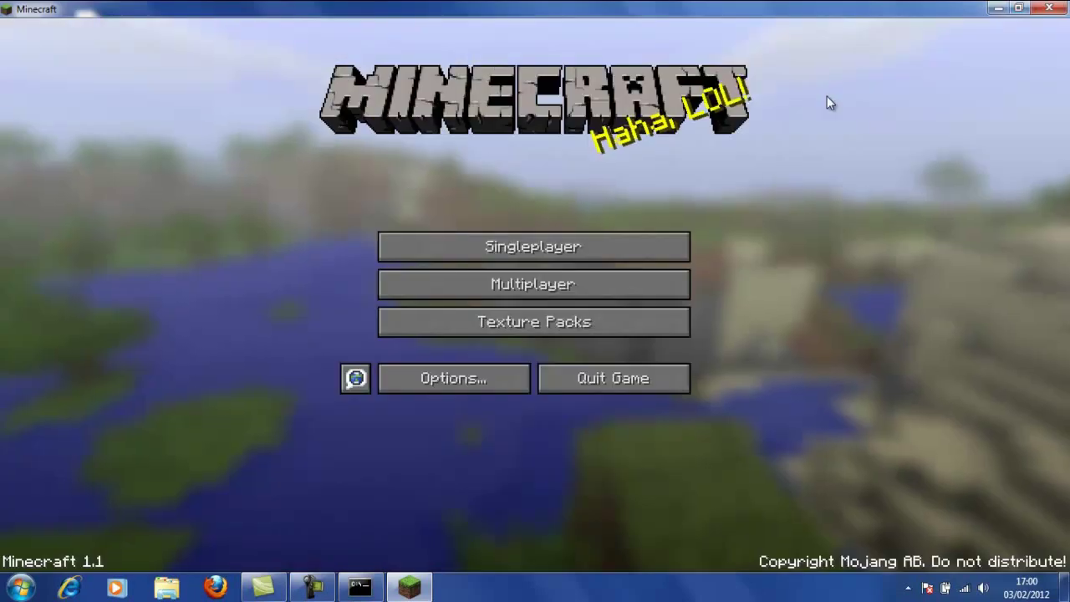
# Create and enter a new singleplayer world in Minecraft.
pyautogui.click(604, 243)
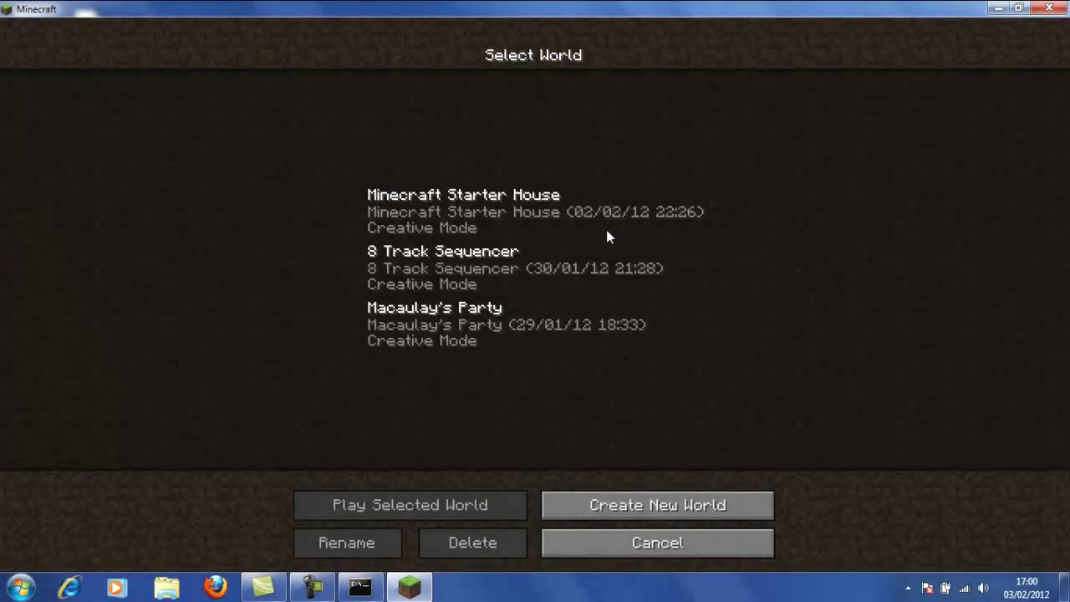
pyautogui.click(654, 543)
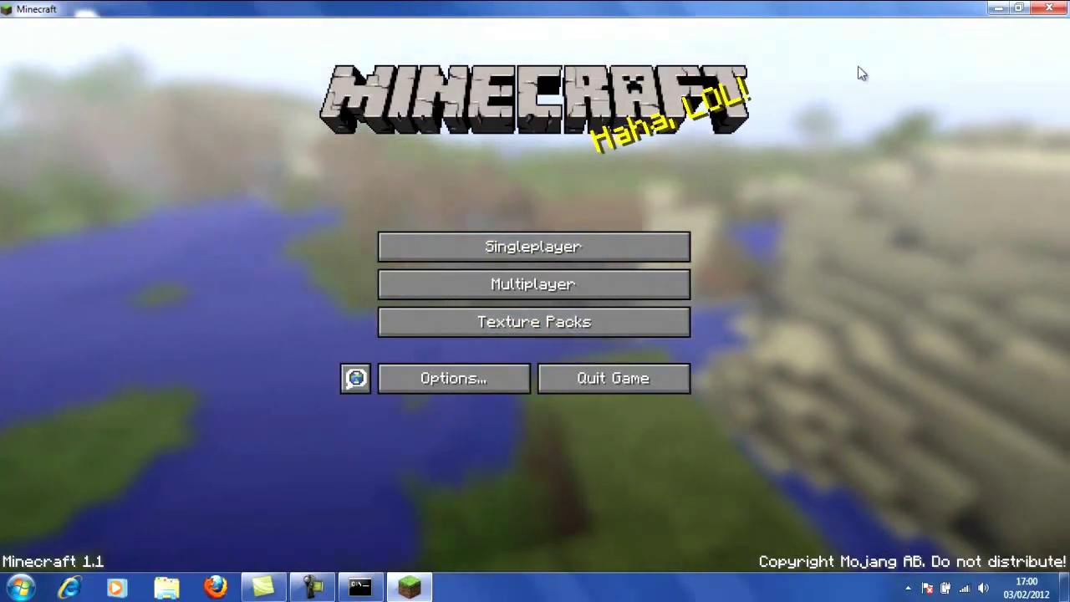
pyautogui.click(631, 244)
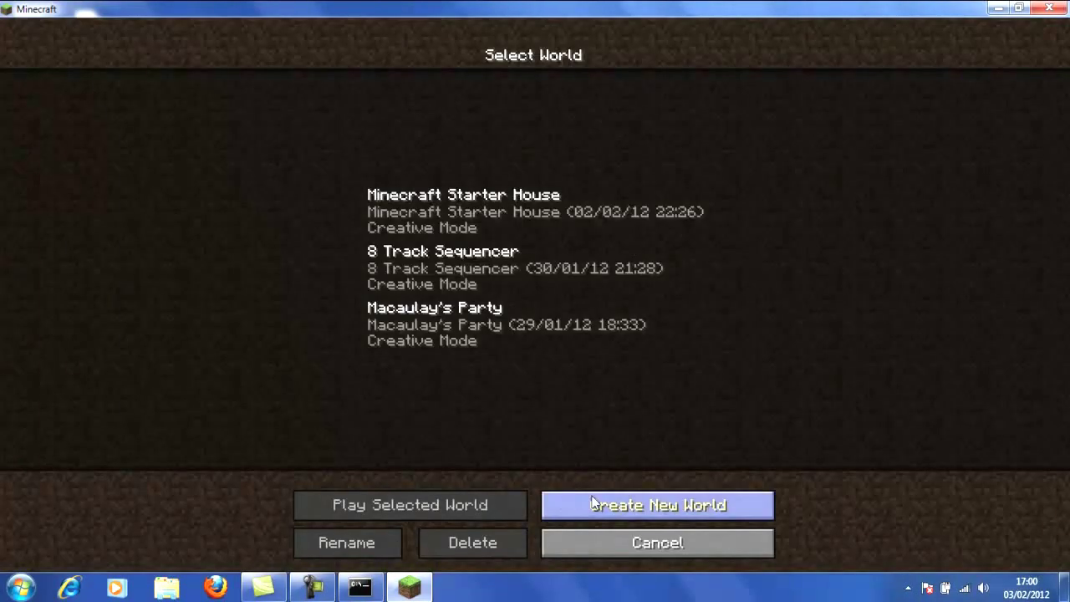
pyautogui.click(657, 504)
pyautogui.click(443, 552)
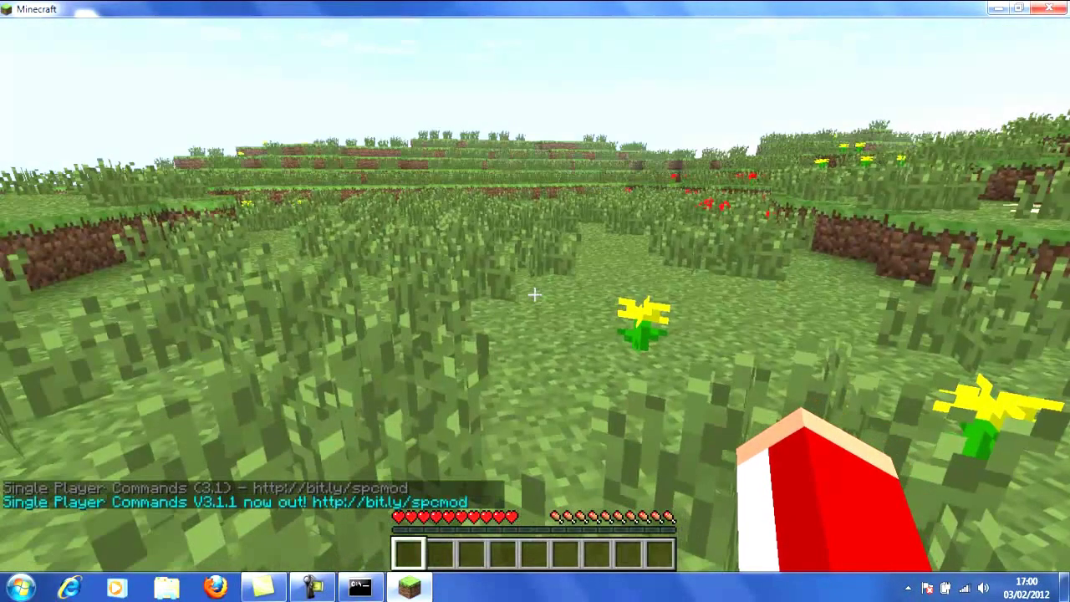
# Show the debug overlay with the profiler chart and walk around the world to examine memory allocation and frame rate.
pyautogui.hotkey('shift', 'F3')
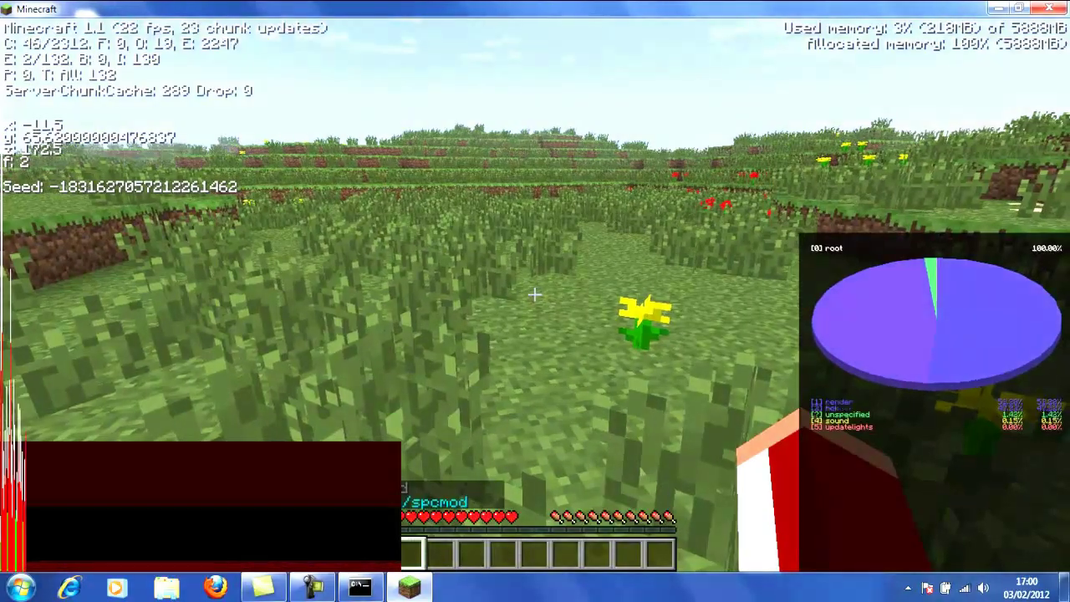
pyautogui.press('w')
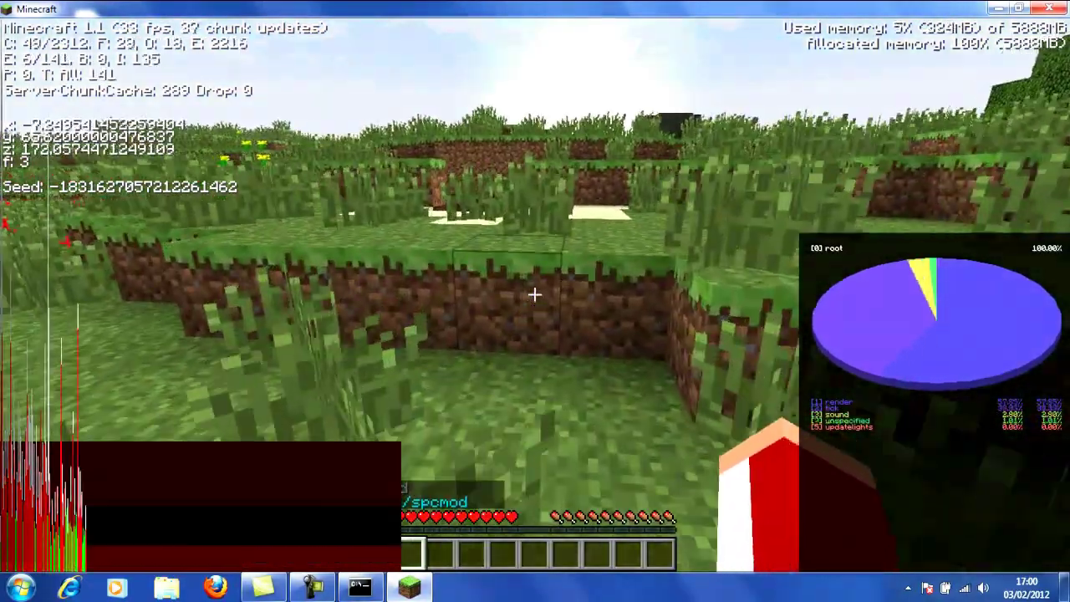
pyautogui.press('w')
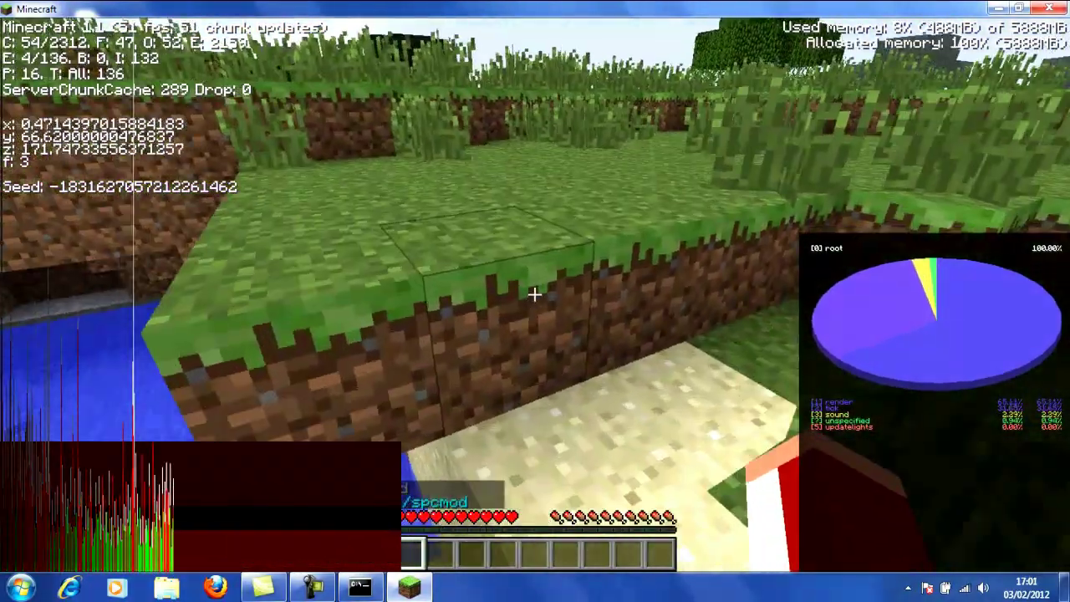
pyautogui.press('w')
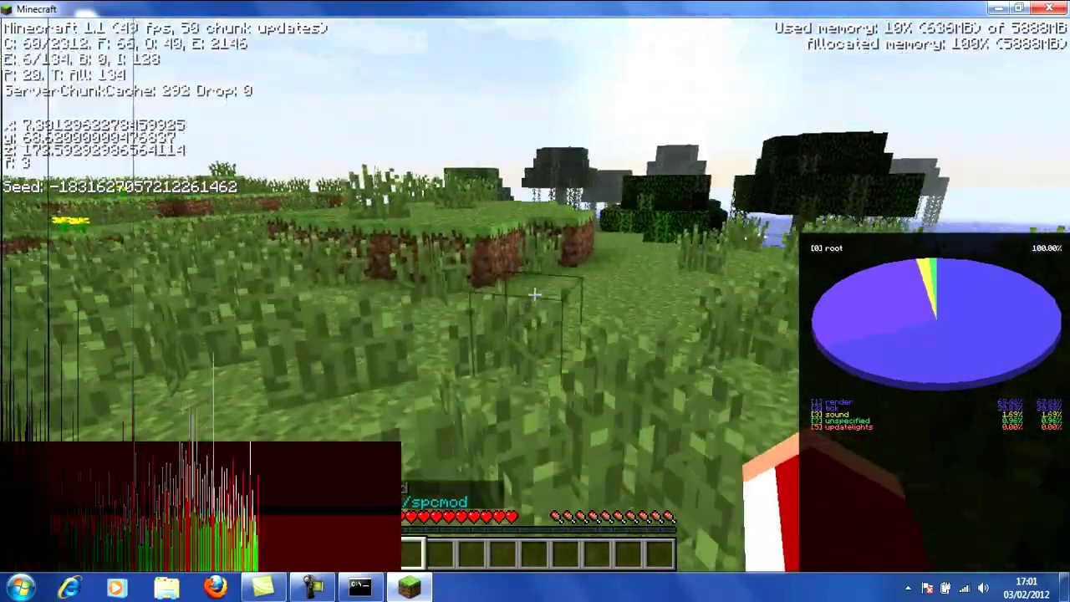
pyautogui.press('w')
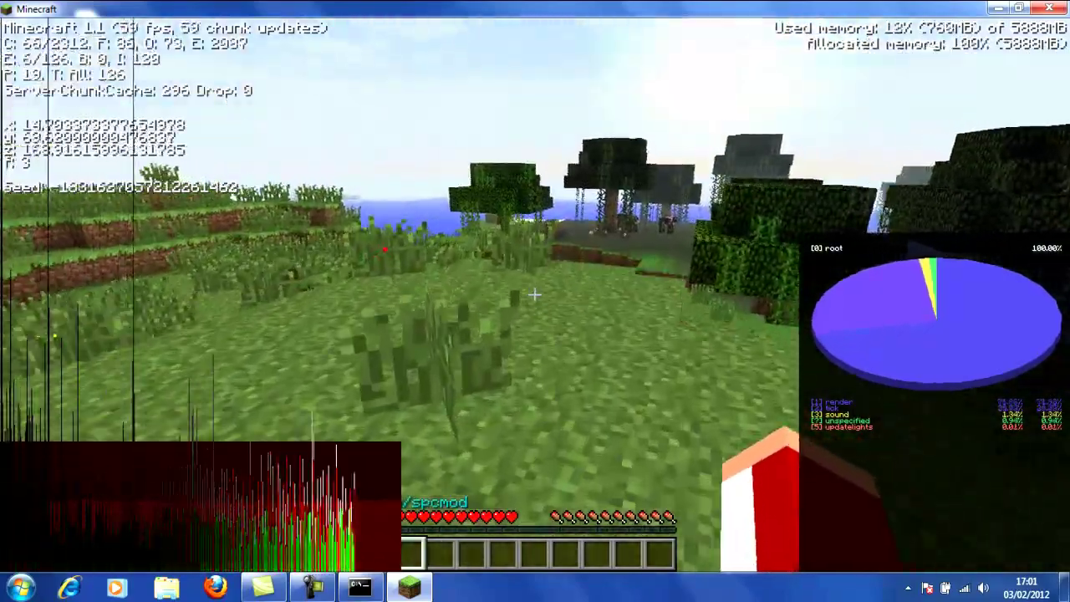
pyautogui.press('w')
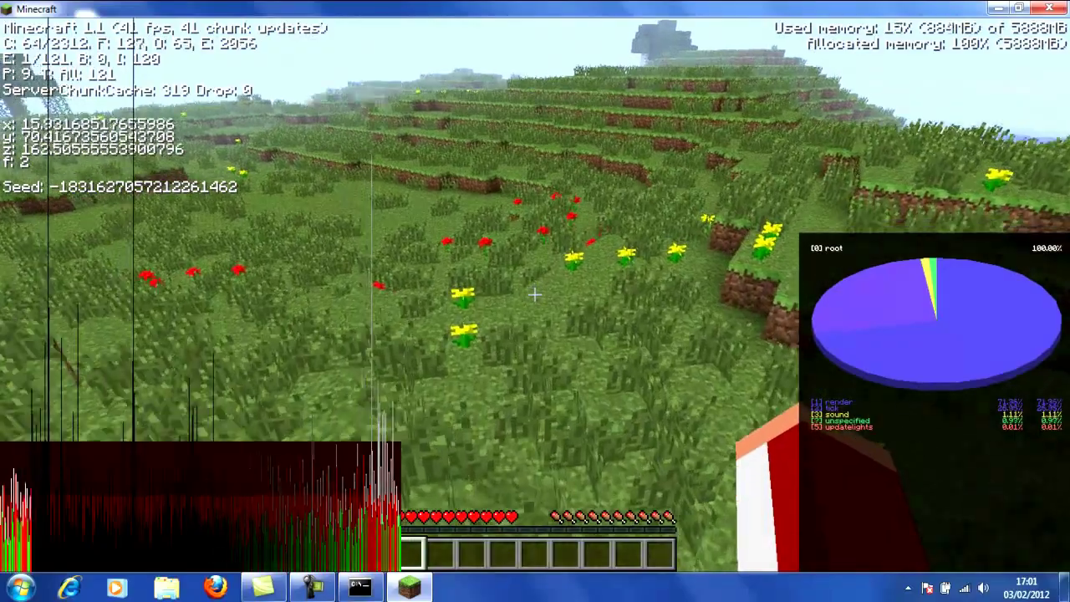
pyautogui.press('w')
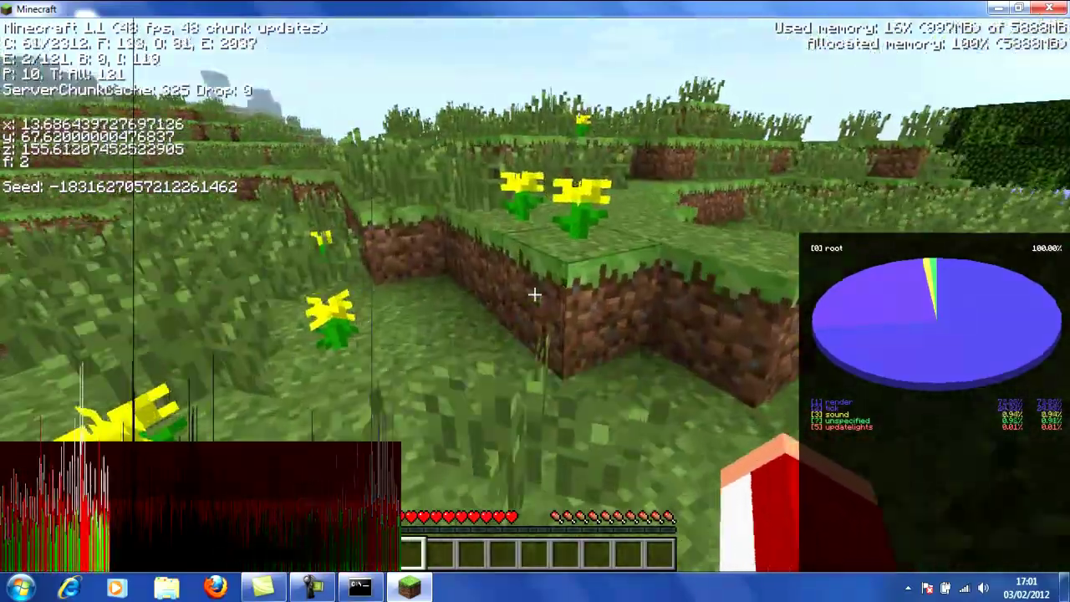
pyautogui.press('w')
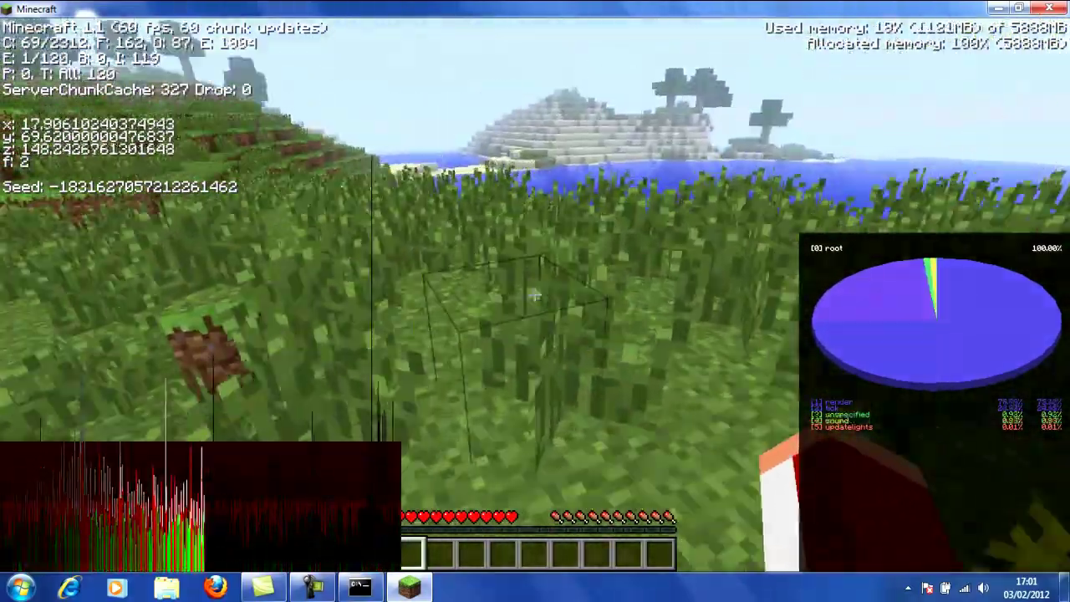
pyautogui.press('w')
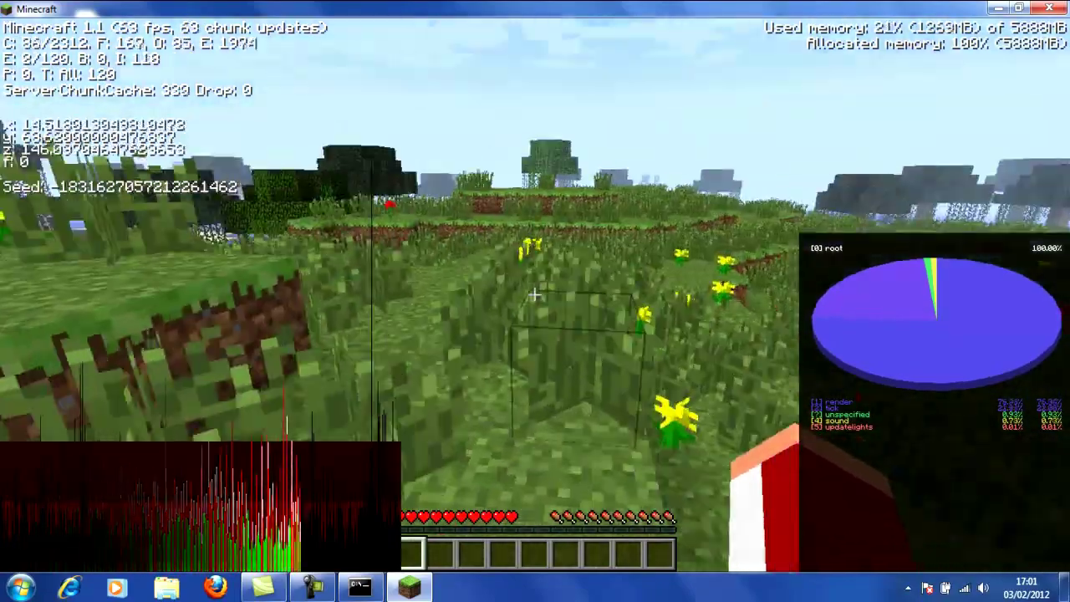
pyautogui.press('w')
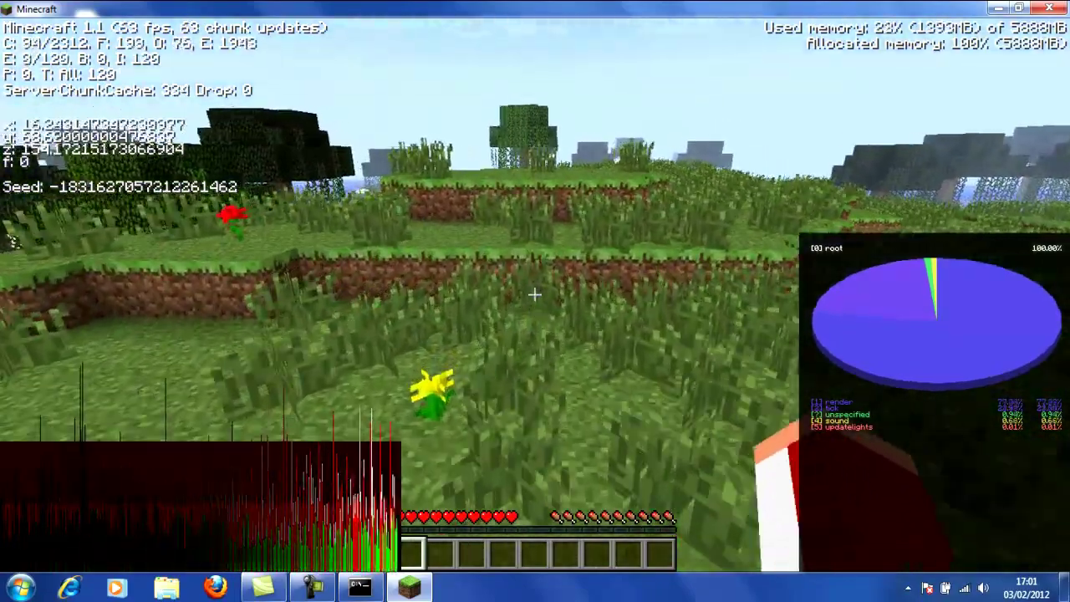
pyautogui.press('w')
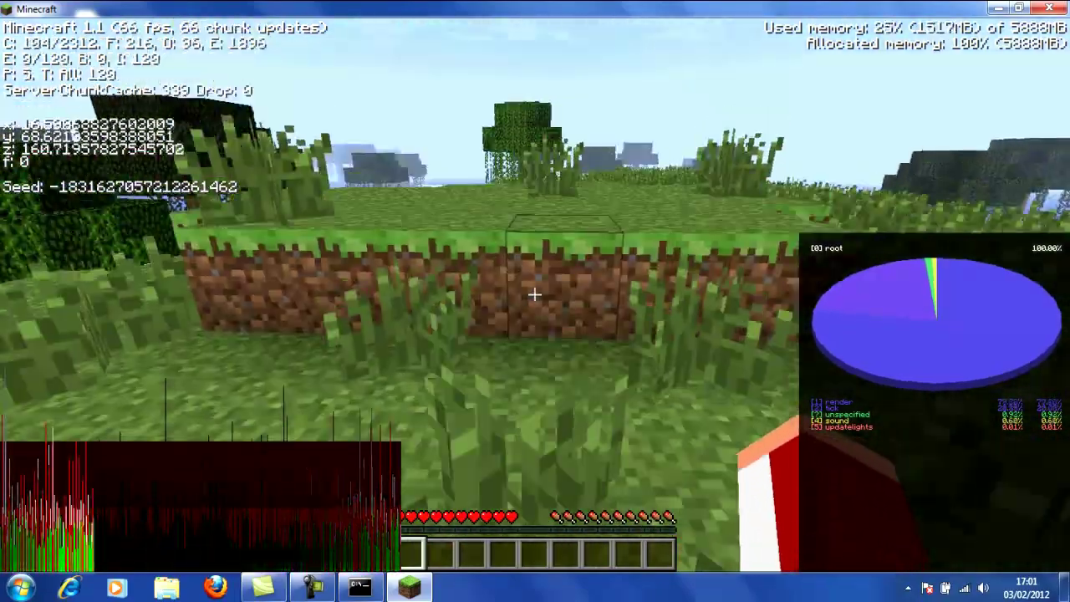
pyautogui.press('w')
pyautogui.press('space')
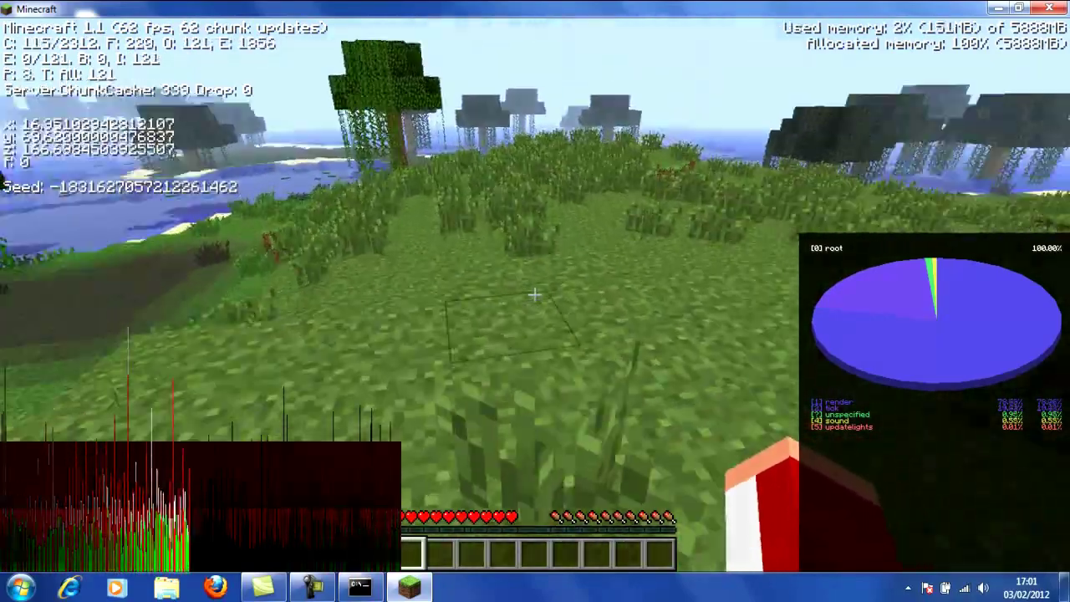
pyautogui.press('w')
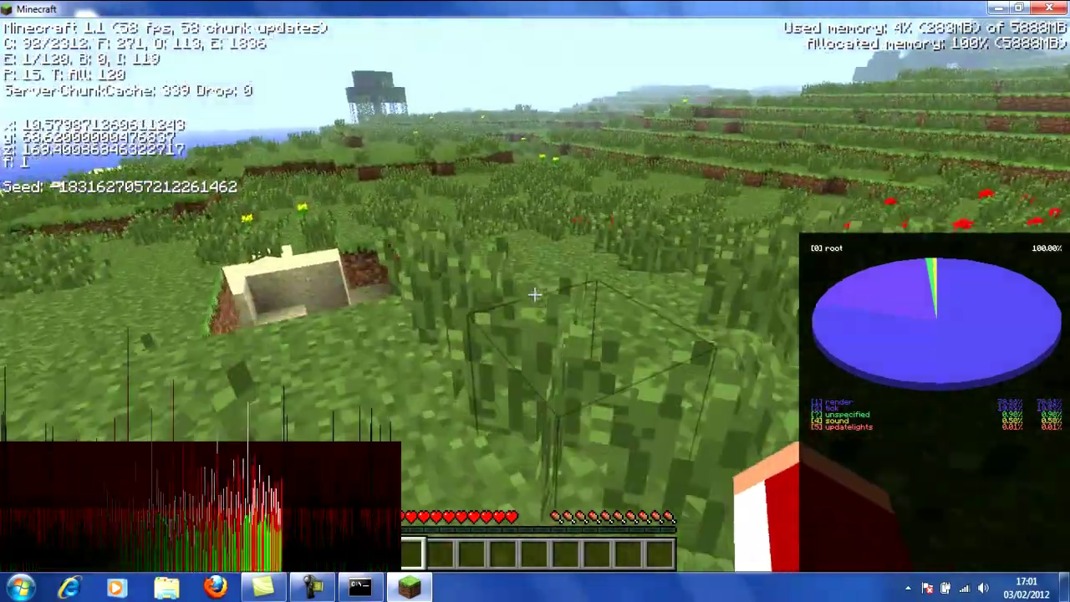
pyautogui.press('w')
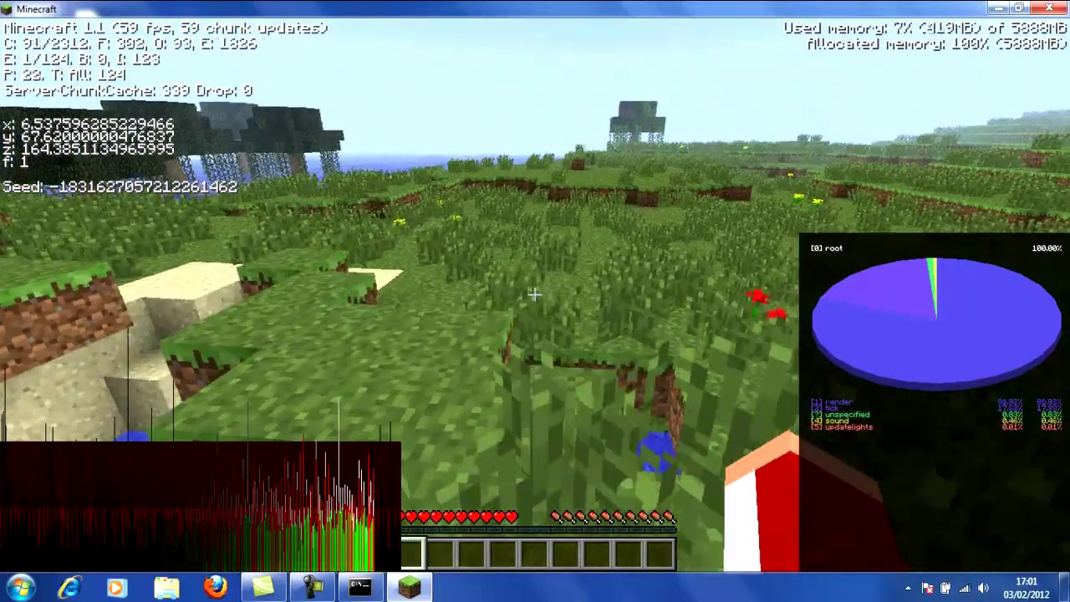
pyautogui.press('w')
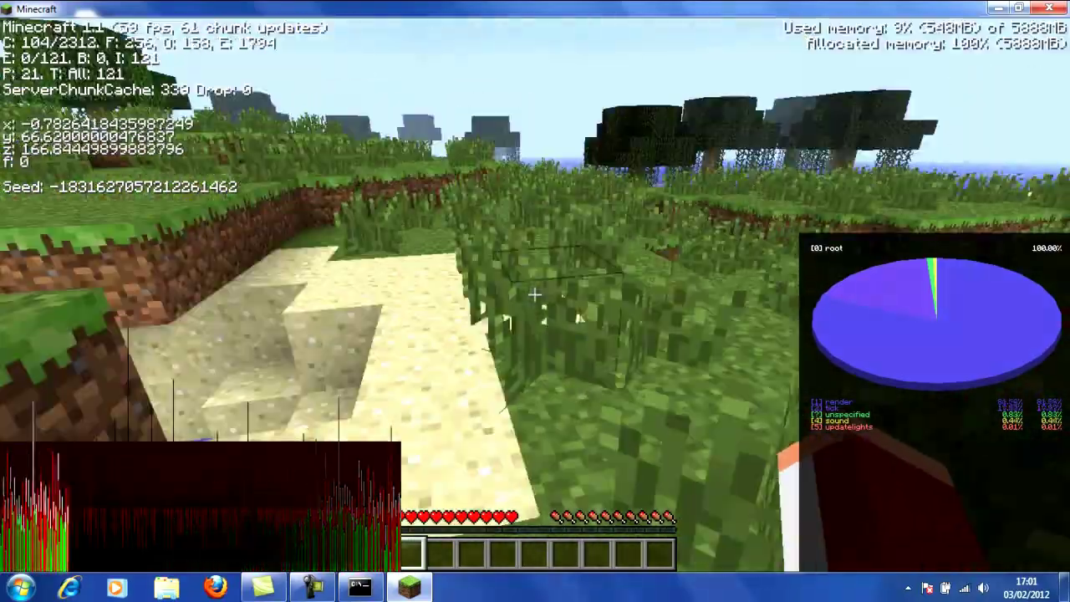
pyautogui.press('w')
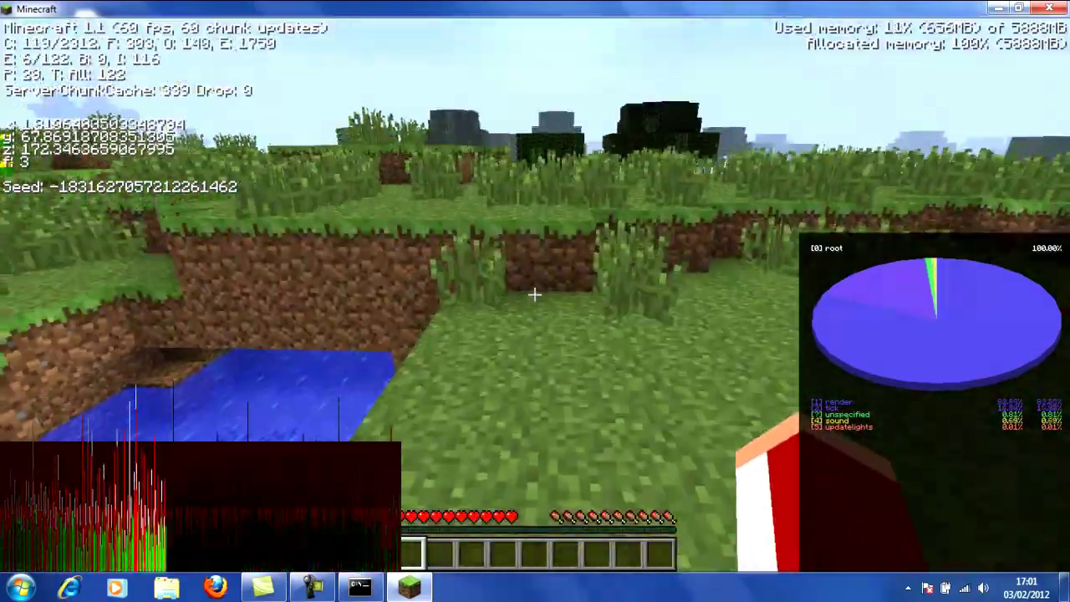
pyautogui.press('w')
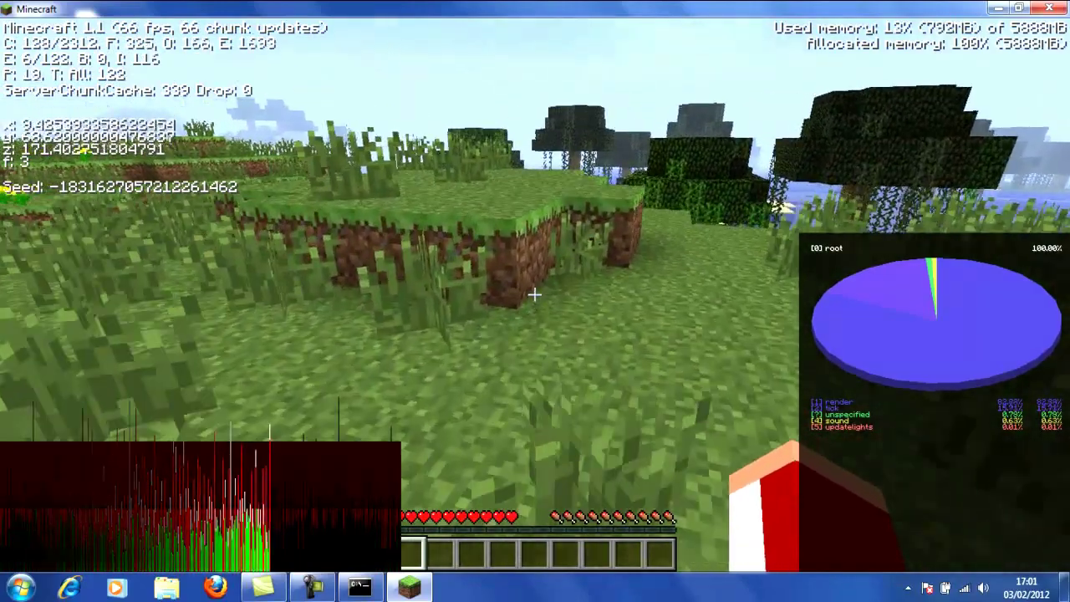
pyautogui.press('w')
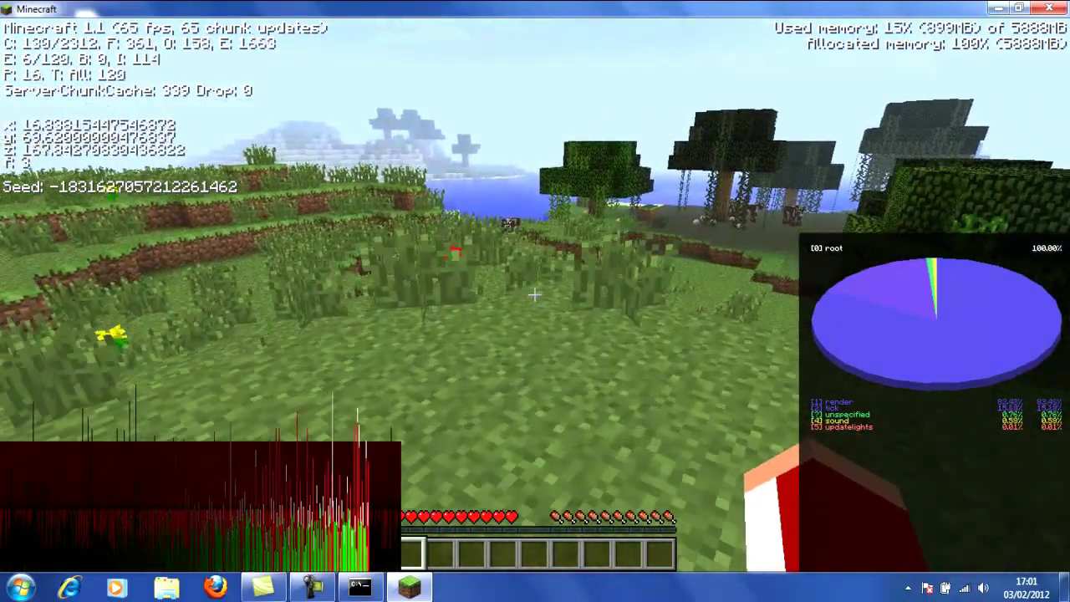
pyautogui.press('w')
# Leave the world for the title screen and quit Minecraft.
pyautogui.press('Escape')
pyautogui.click(536, 334)
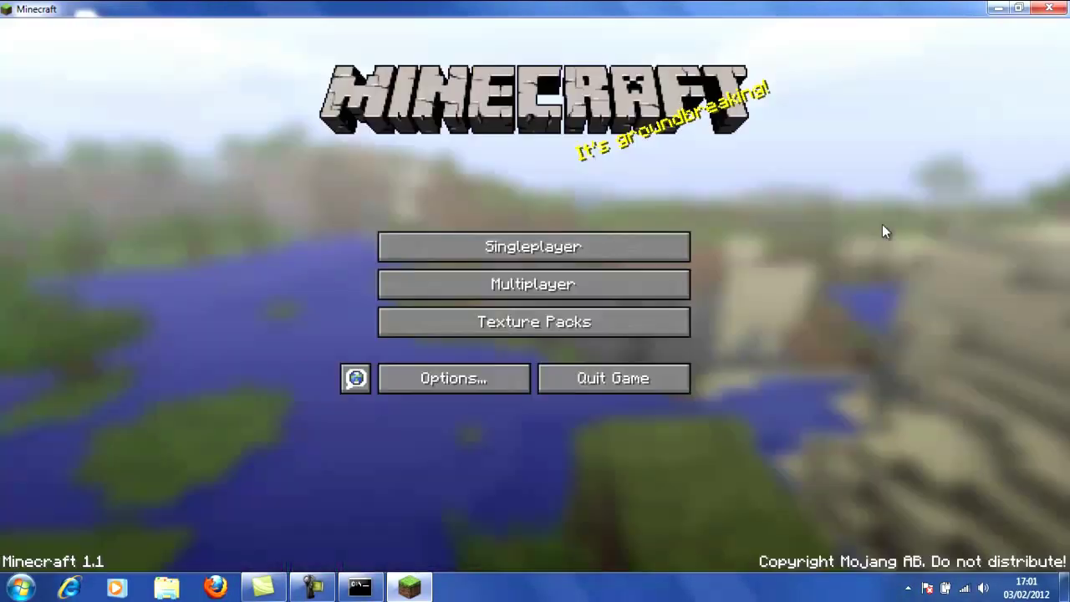
pyautogui.click(613, 378)
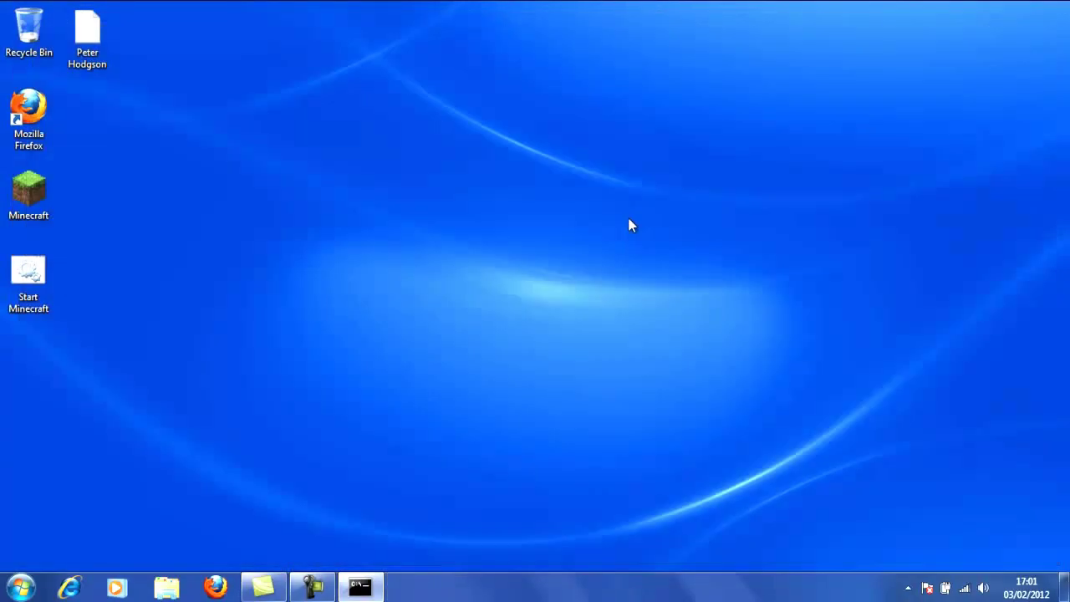